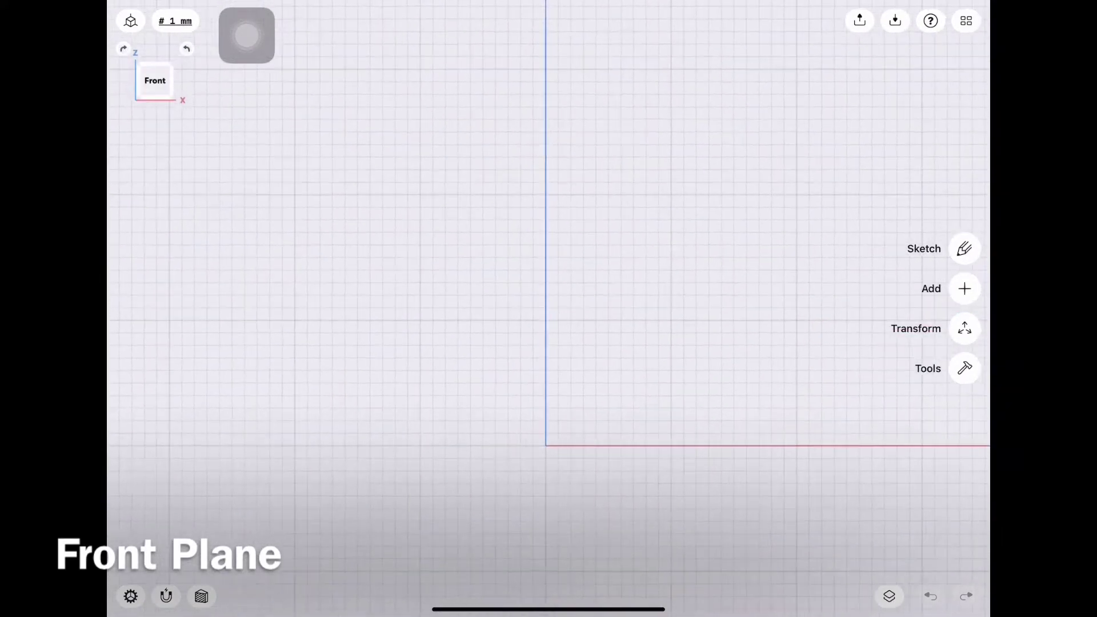
- In straight-line mode, draw a 210 mm vertical line up the axis from the origin
{"action": "left_click", "coordinate": [964, 248]}
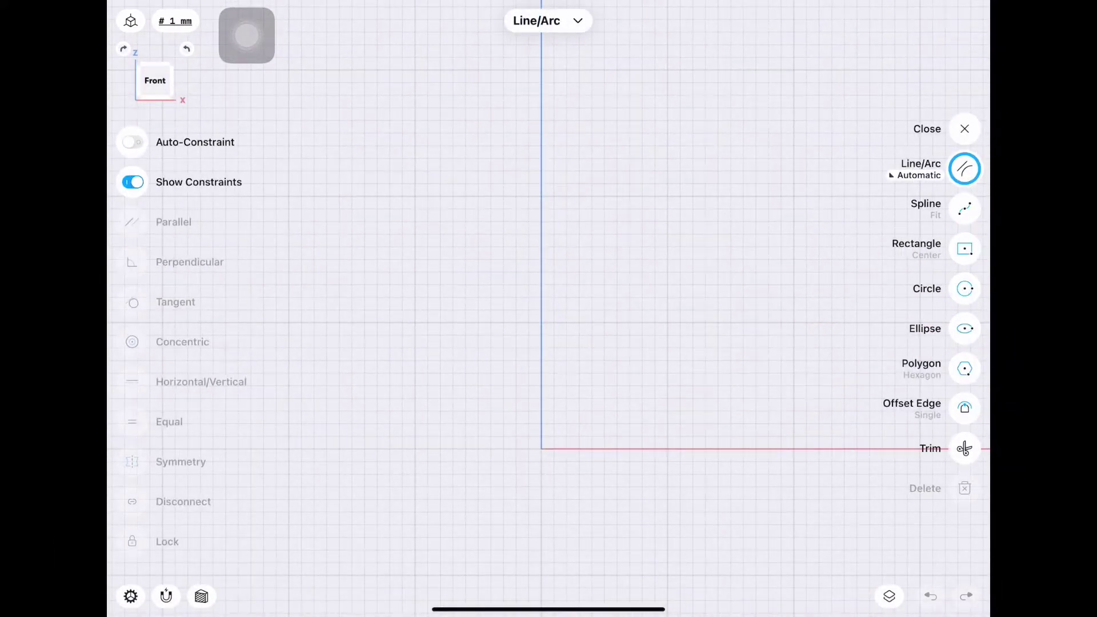
{"action": "left_click", "coordinate": [915, 175]}
{"action": "left_click", "coordinate": [700, 191]}
{"action": "left_click_drag", "start_coordinate": [540, 448], "coordinate": [540, 108]}
{"action": "left_click", "coordinate": [514, 278]}
{"action": "left_click", "coordinate": [500, 334]}
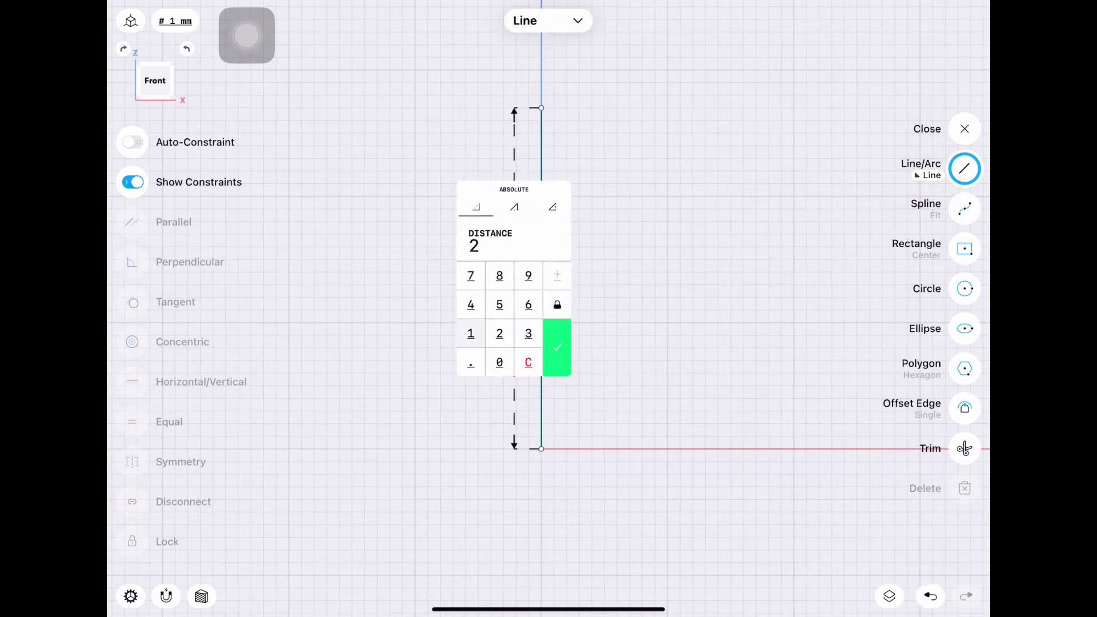
{"action": "left_click", "coordinate": [558, 347]}
{"action": "scroll", "coordinate": [514, 286], "scroll_direction": "down", "scroll_amount": 3}
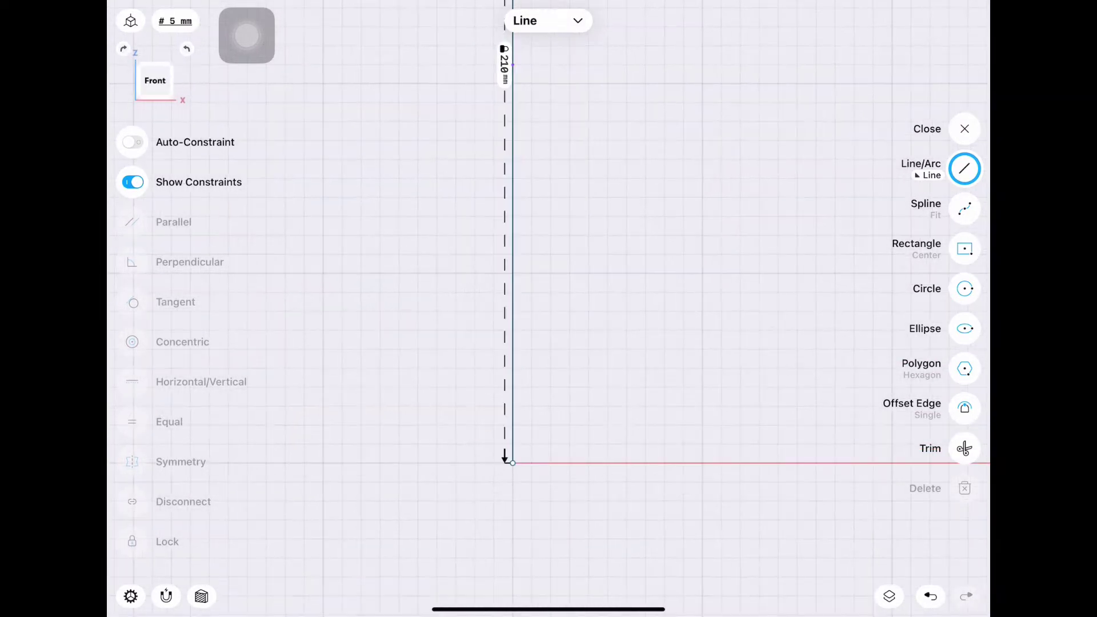
{"action": "scroll", "coordinate": [514, 286], "scroll_direction": "down", "scroll_amount": 3}
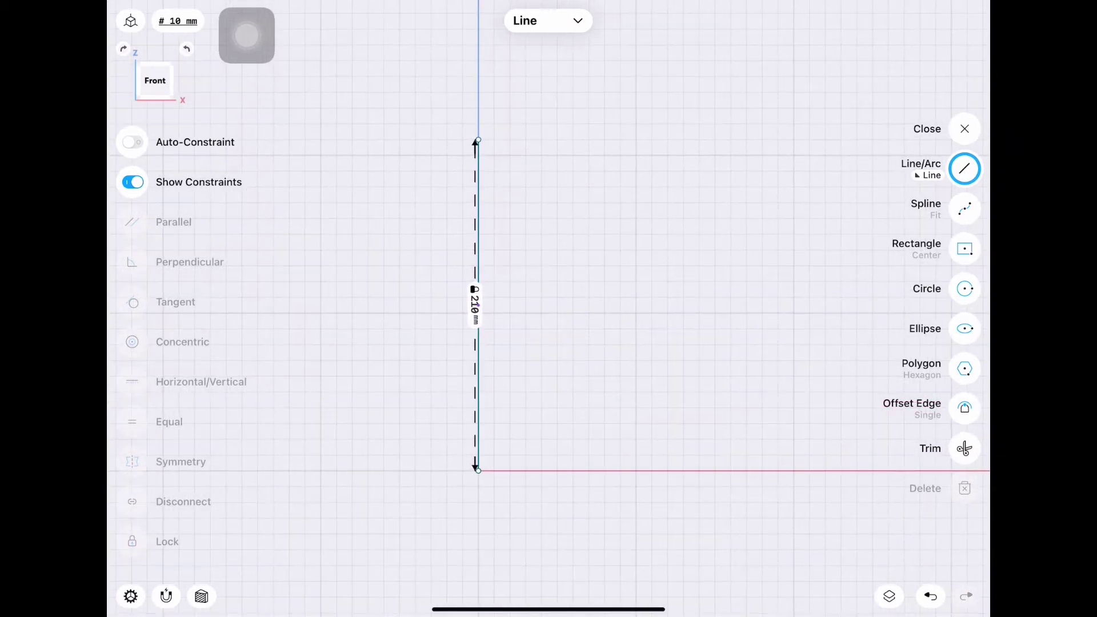
{"action": "left_click_drag", "start_coordinate": [476, 306], "coordinate": [409, 315]}
- Add a 32 mm horizontal base line running right from the origin
{"action": "scroll", "coordinate": [483, 387], "scroll_direction": "up", "scroll_amount": 2}
{"action": "scroll", "coordinate": [483, 387], "scroll_direction": "up", "scroll_amount": 1}
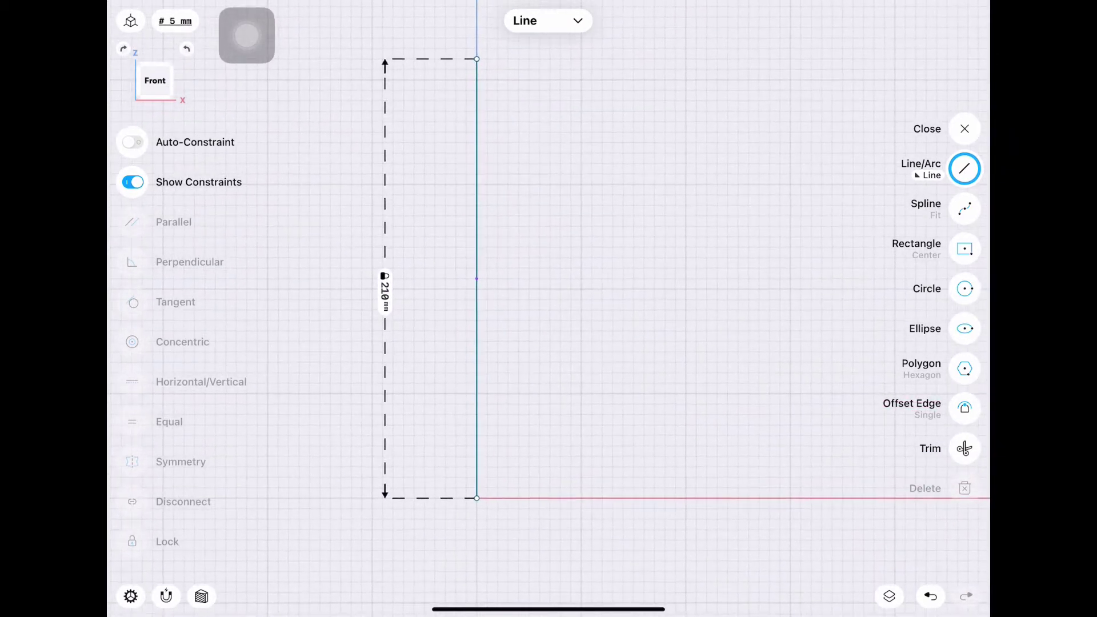
{"action": "left_click_drag", "start_coordinate": [476, 498], "coordinate": [540, 498]}
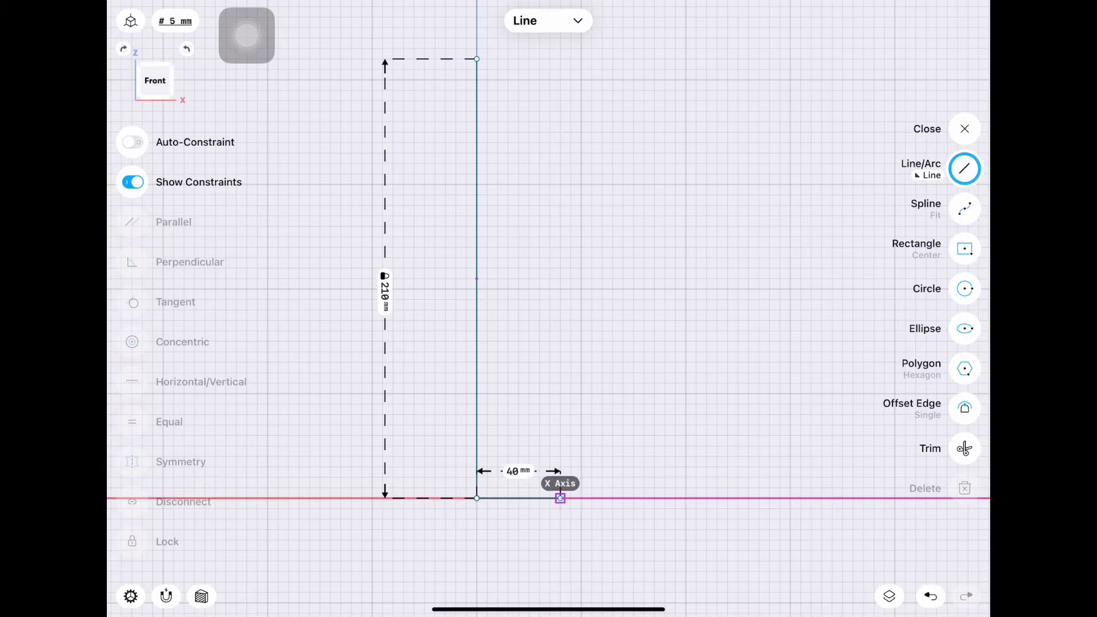
{"action": "left_click", "coordinate": [523, 488]}
{"action": "type", "text": "32"}
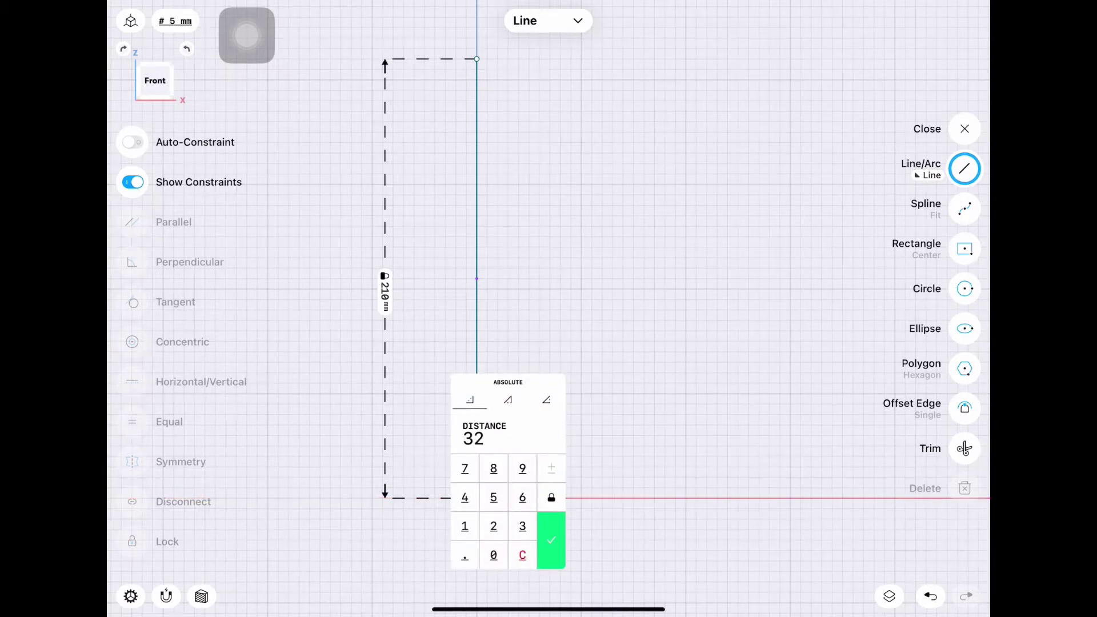
{"action": "left_click", "coordinate": [550, 540]}
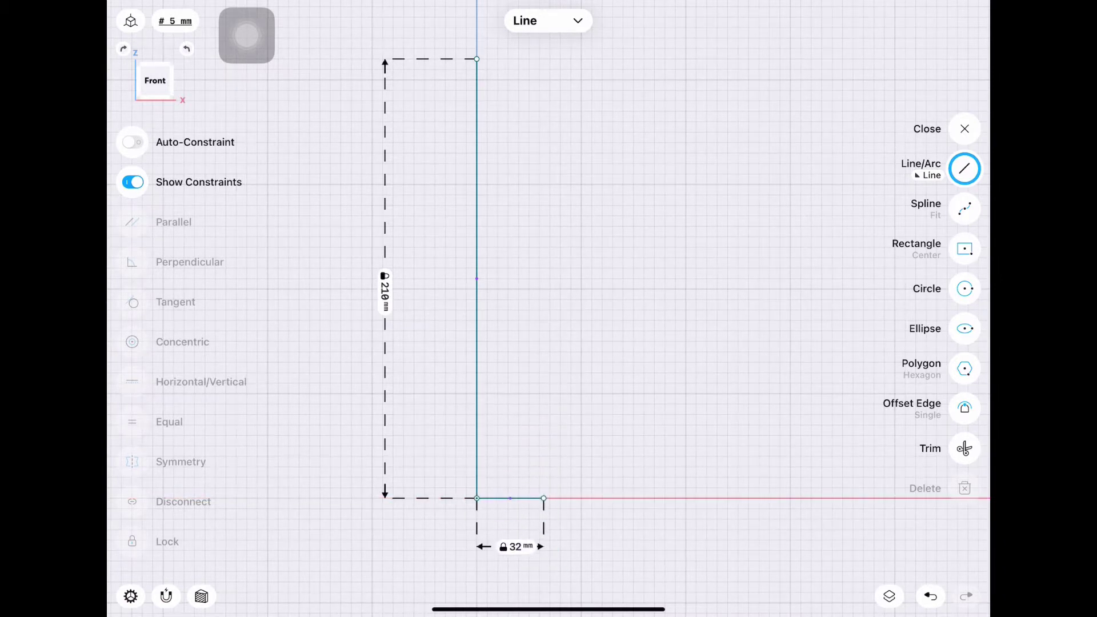
- Draw a line right from the top and a 19 mm segment dropping from its end
{"action": "scroll", "coordinate": [549, 309], "scroll_direction": "up", "scroll_amount": 3}
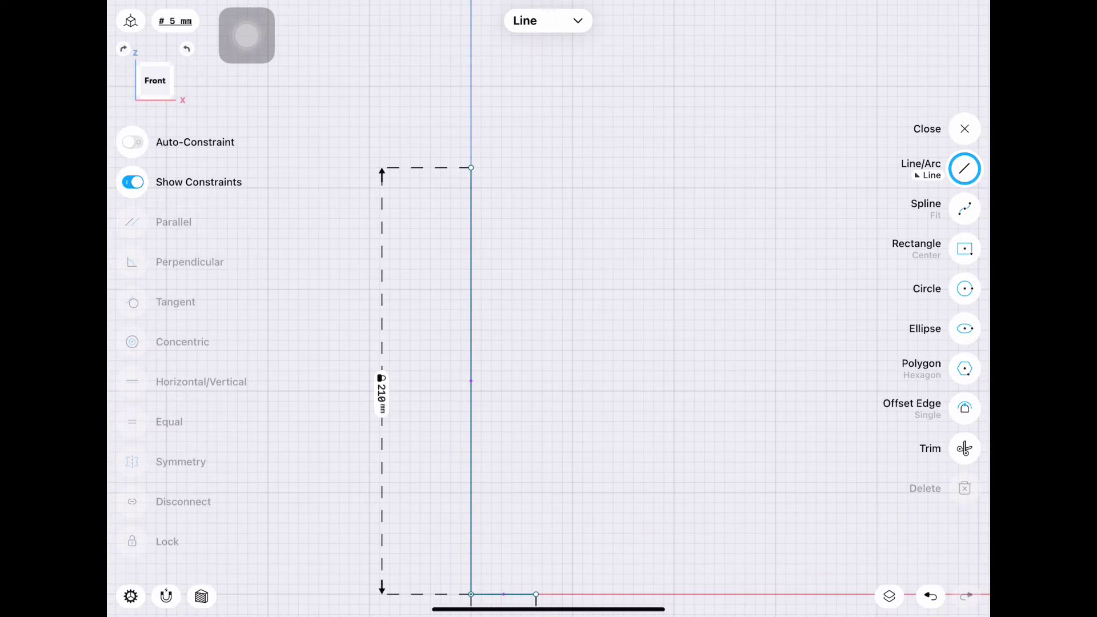
{"action": "left_click_drag", "start_coordinate": [470, 167], "coordinate": [536, 168]}
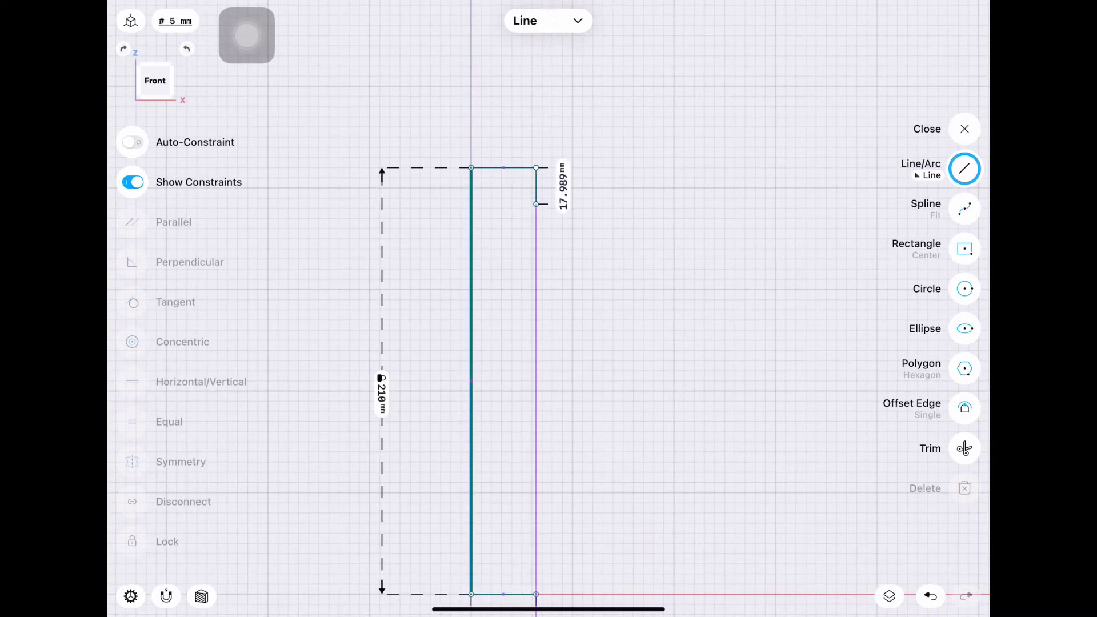
{"action": "left_click_drag", "start_coordinate": [535, 167], "coordinate": [536, 212]}
{"action": "left_click", "coordinate": [520, 245]}
{"action": "left_click", "coordinate": [576, 187]}
{"action": "left_click", "coordinate": [606, 259]}
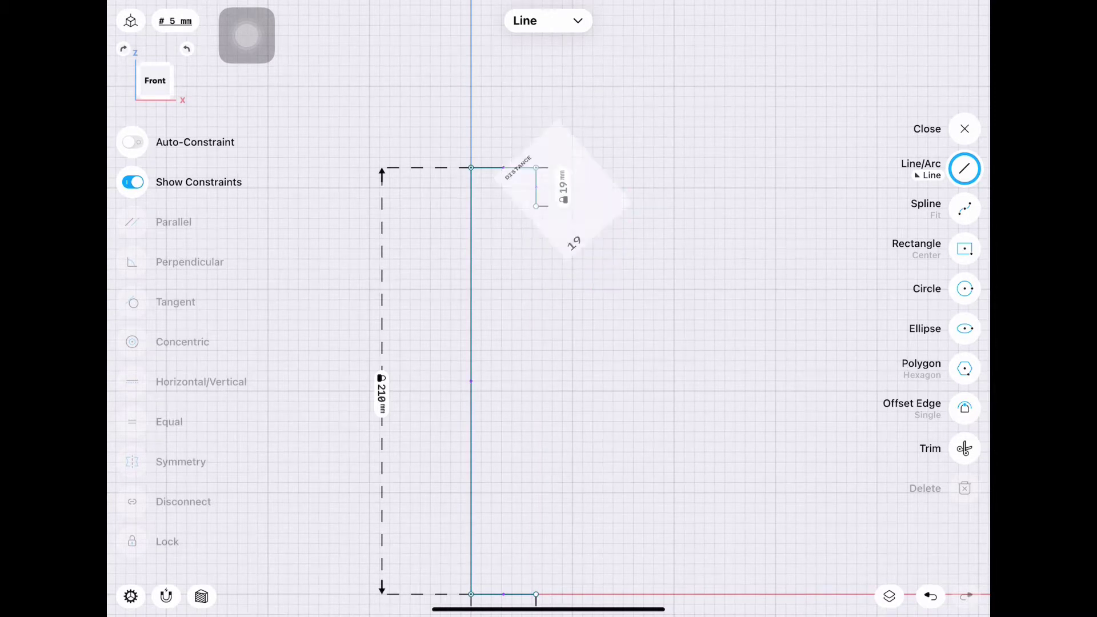
- Lock the top line's length at 32 mm
{"action": "left_click", "coordinate": [502, 168]}
{"action": "left_click", "coordinate": [502, 140]}
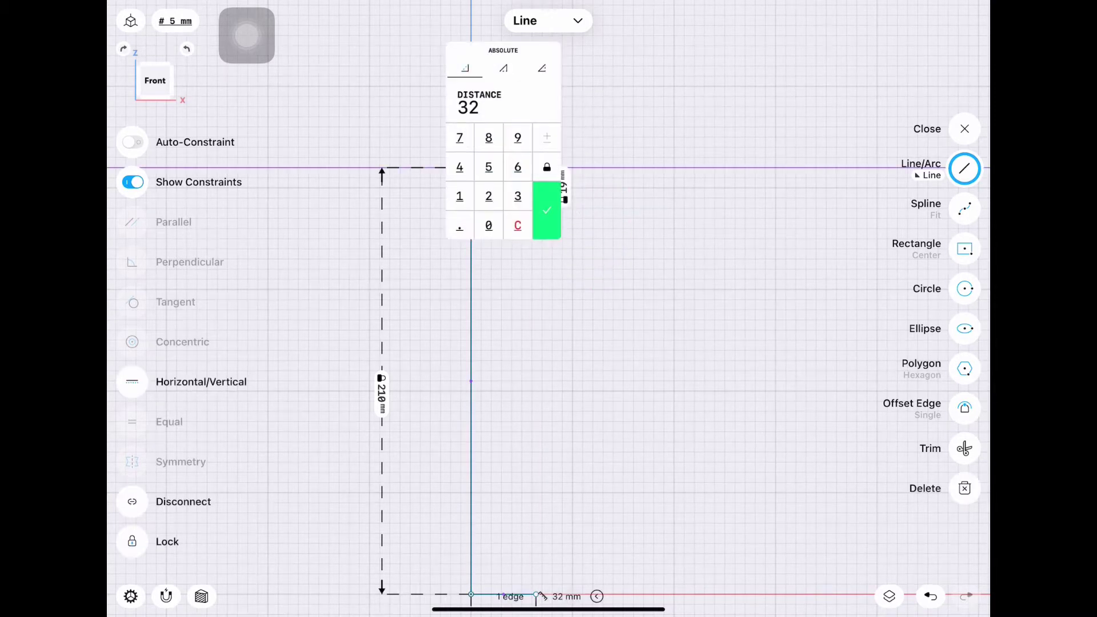
{"action": "left_click", "coordinate": [547, 213]}
{"action": "scroll", "coordinate": [548, 308], "scroll_direction": "down", "scroll_amount": 1}
{"action": "scroll", "coordinate": [548, 308], "scroll_direction": "down", "scroll_amount": 3}
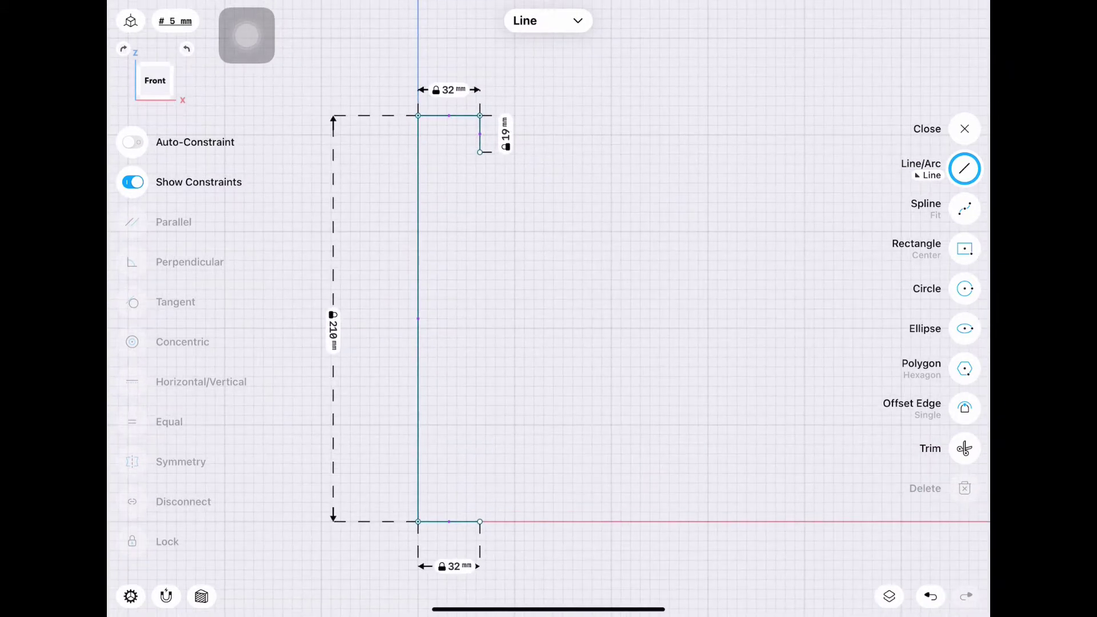
{"action": "scroll", "coordinate": [549, 308], "scroll_direction": "up", "scroll_amount": 2}
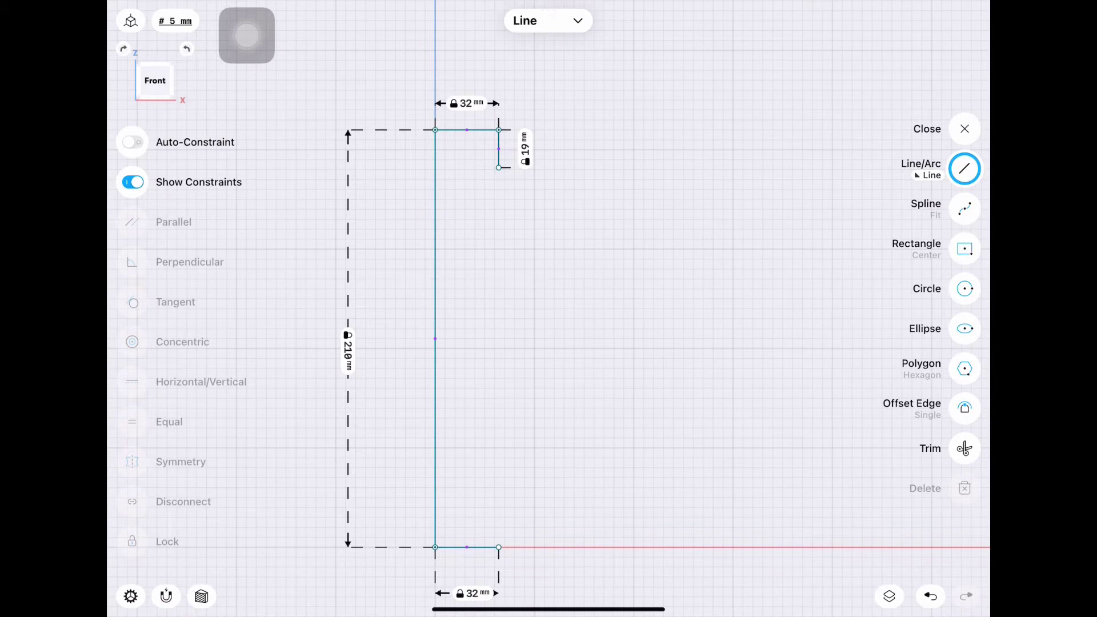
- Draw an arc whose top end attaches to the 19 mm segment
{"action": "left_click", "coordinate": [964, 169]}
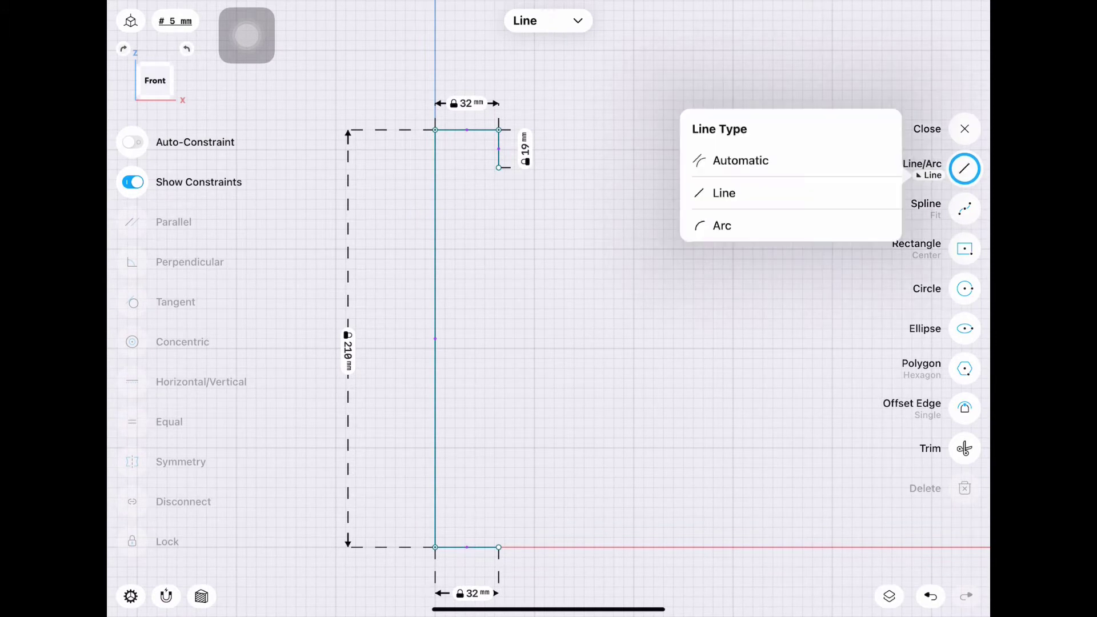
{"action": "left_click", "coordinate": [723, 223]}
{"action": "left_click_drag", "start_coordinate": [584, 170], "coordinate": [594, 347]}
{"action": "left_click_drag", "start_coordinate": [795, 248], "coordinate": [777, 250]}
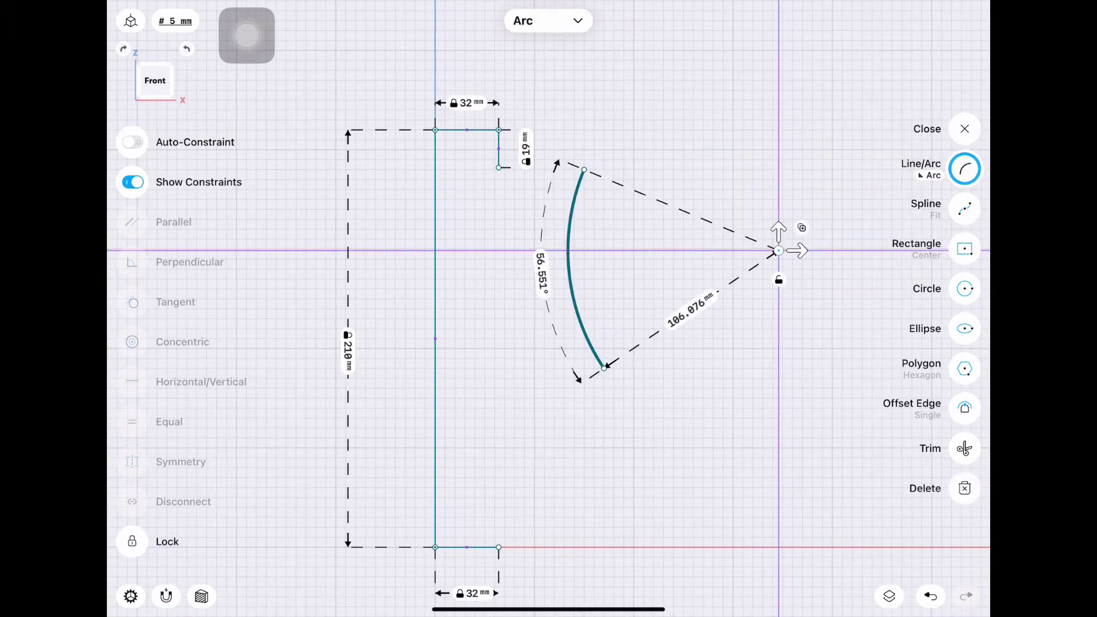
{"action": "left_click", "coordinate": [584, 170]}
{"action": "mouse_move", "coordinate": [584, 170]}
{"action": "left_mouse_down"}
{"action": "mouse_move", "coordinate": [514, 189]}
{"action": "mouse_move", "coordinate": [499, 168]}
{"action": "left_mouse_up"}
{"action": "left_click_drag", "start_coordinate": [604, 368], "coordinate": [564, 388]}
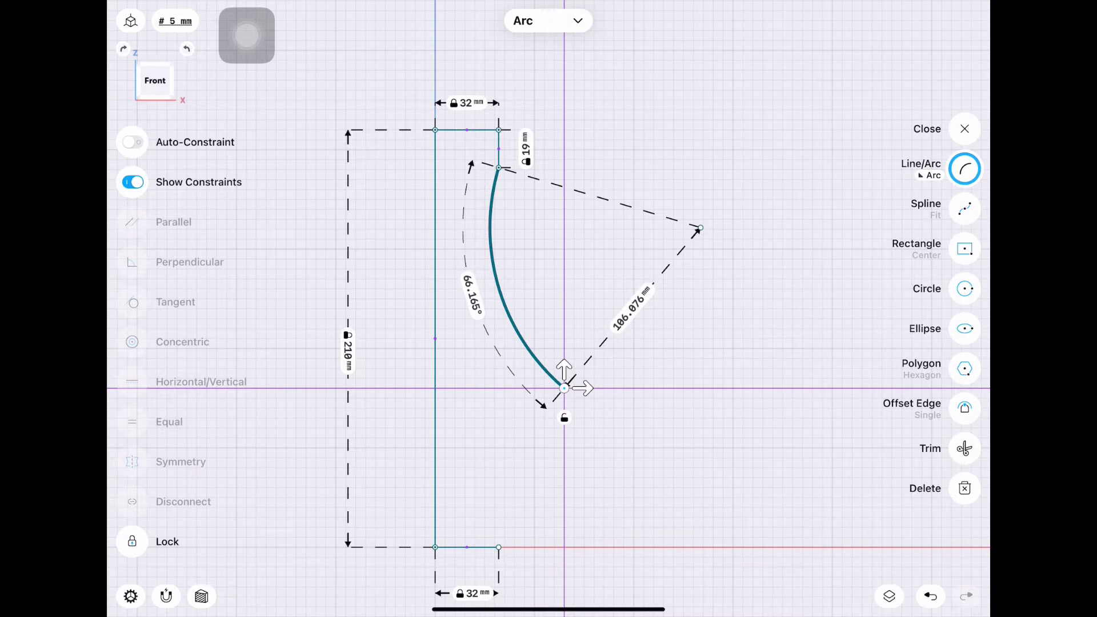
- Fix the arc centre 45 mm below the top line
{"action": "left_click", "coordinate": [467, 130]}
{"action": "left_click", "coordinate": [700, 228]}
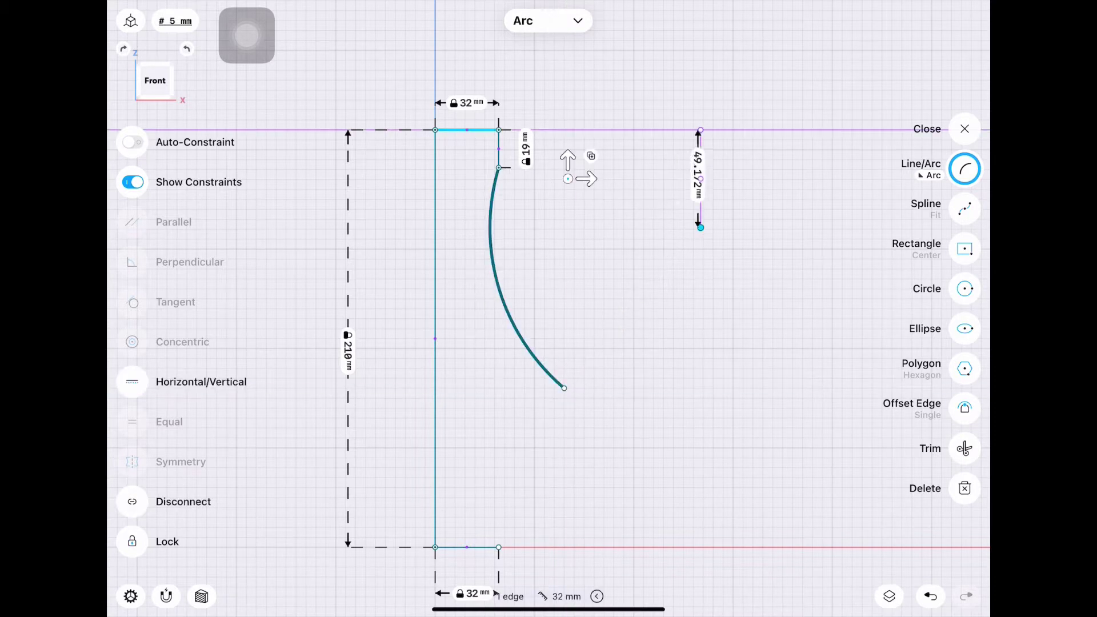
{"action": "left_click", "coordinate": [697, 174]}
{"action": "type", "text": "45"}
{"action": "left_click", "coordinate": [807, 228]}
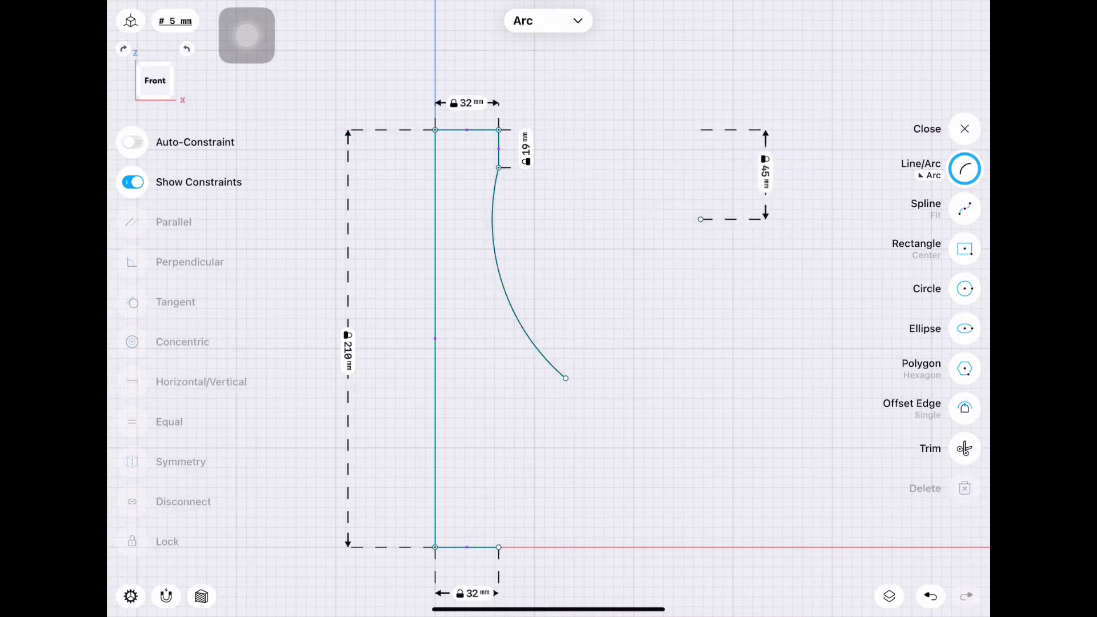
{"action": "left_click", "coordinate": [496, 283]}
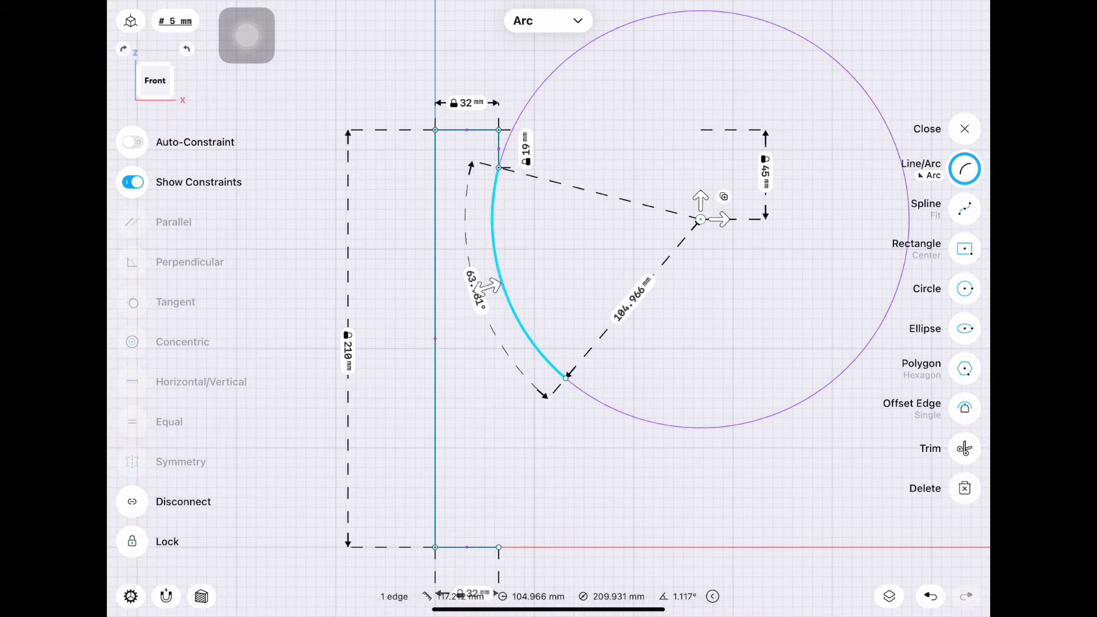
{"action": "left_click", "coordinate": [633, 298]}
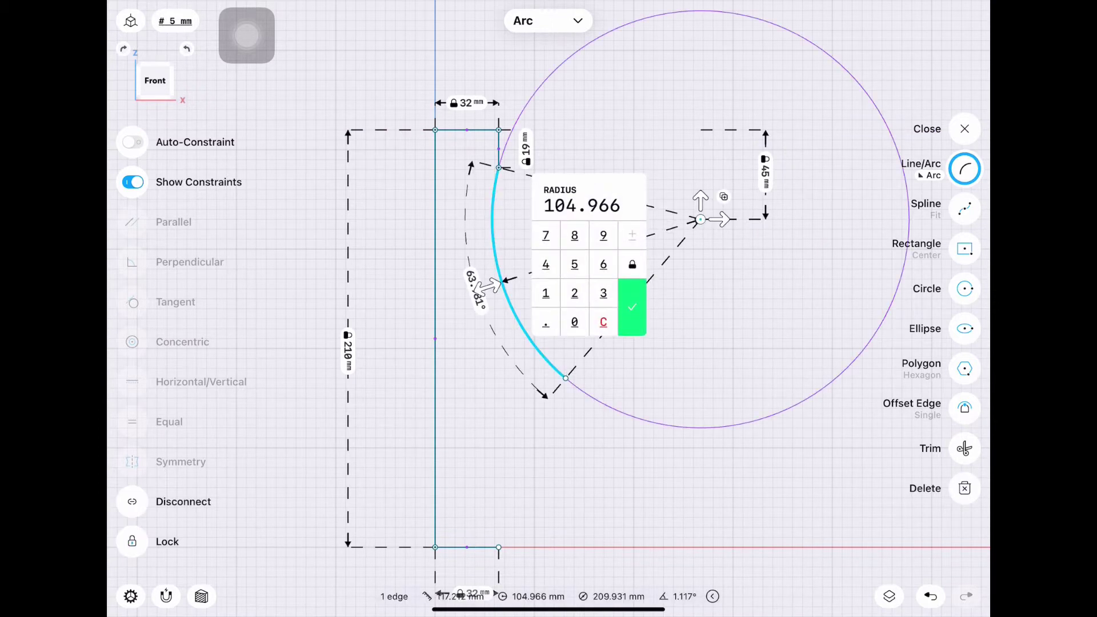
{"action": "left_click", "coordinate": [631, 307]}
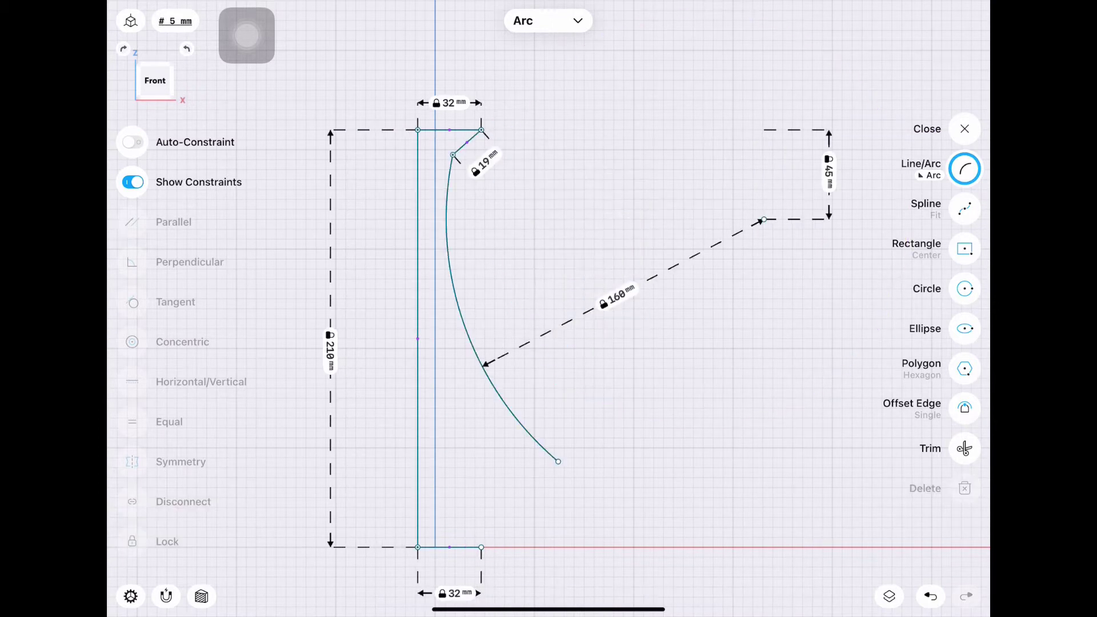
{"action": "key", "text": "ctrl+z"}
- Set the arc radius to 160 mm
{"action": "left_click", "coordinate": [498, 149]}
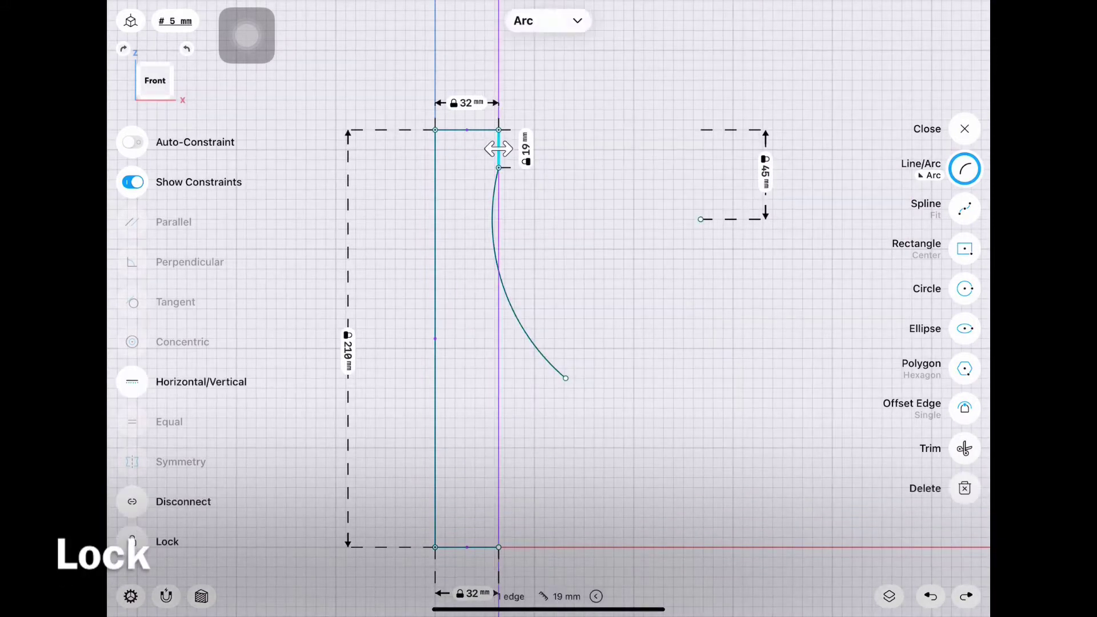
{"action": "left_click", "coordinate": [491, 285]}
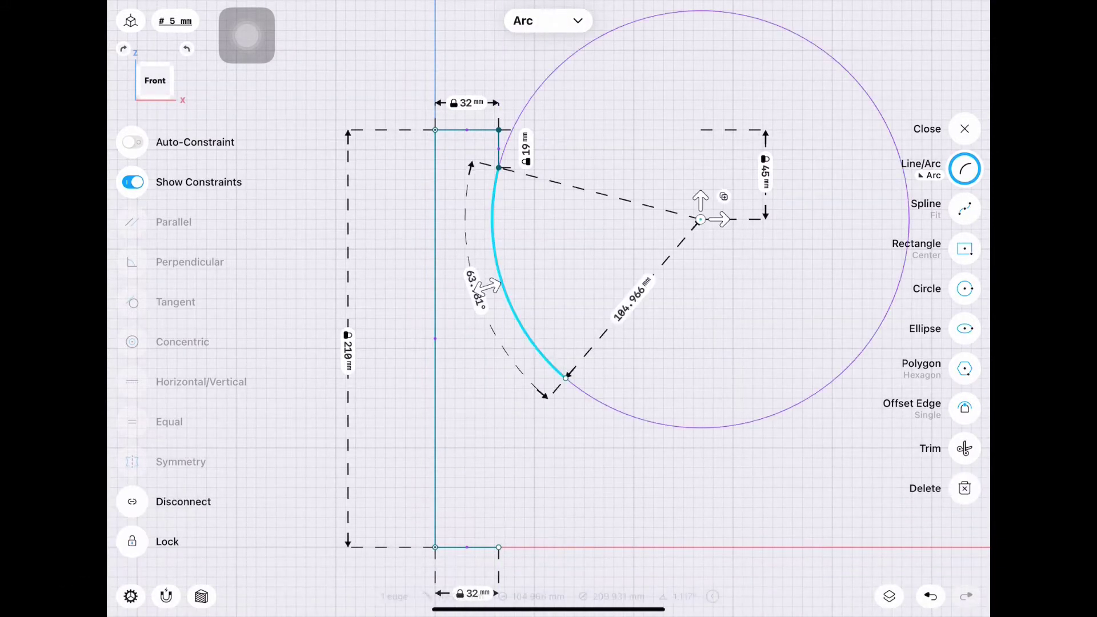
{"action": "left_click", "coordinate": [619, 273]}
{"action": "left_click", "coordinate": [564, 294]}
{"action": "type", "text": "160"}
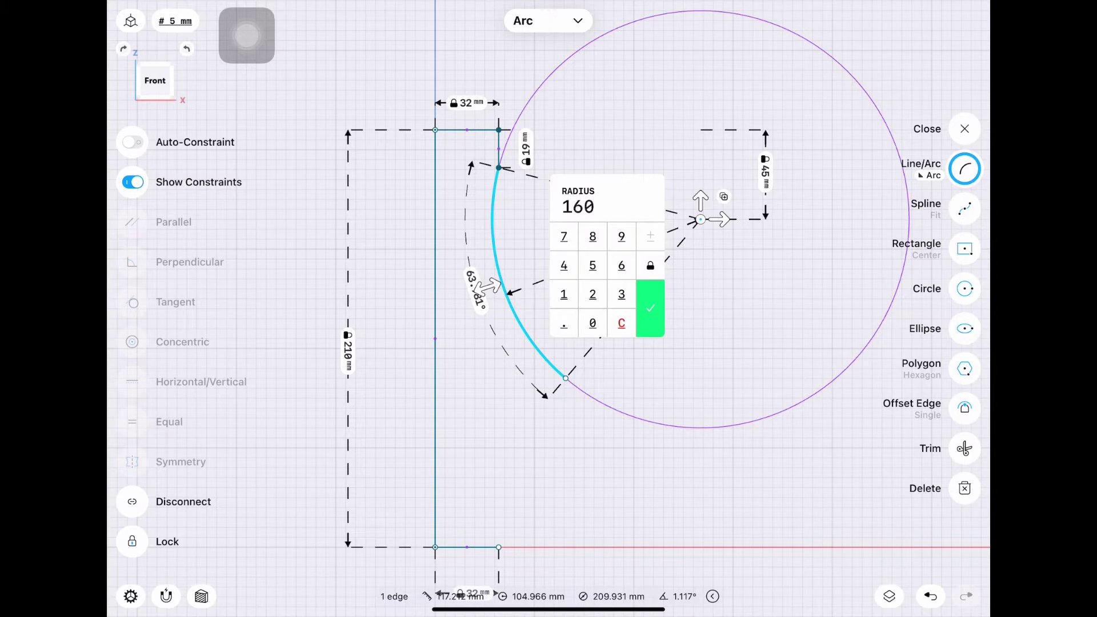
{"action": "left_click", "coordinate": [650, 308]}
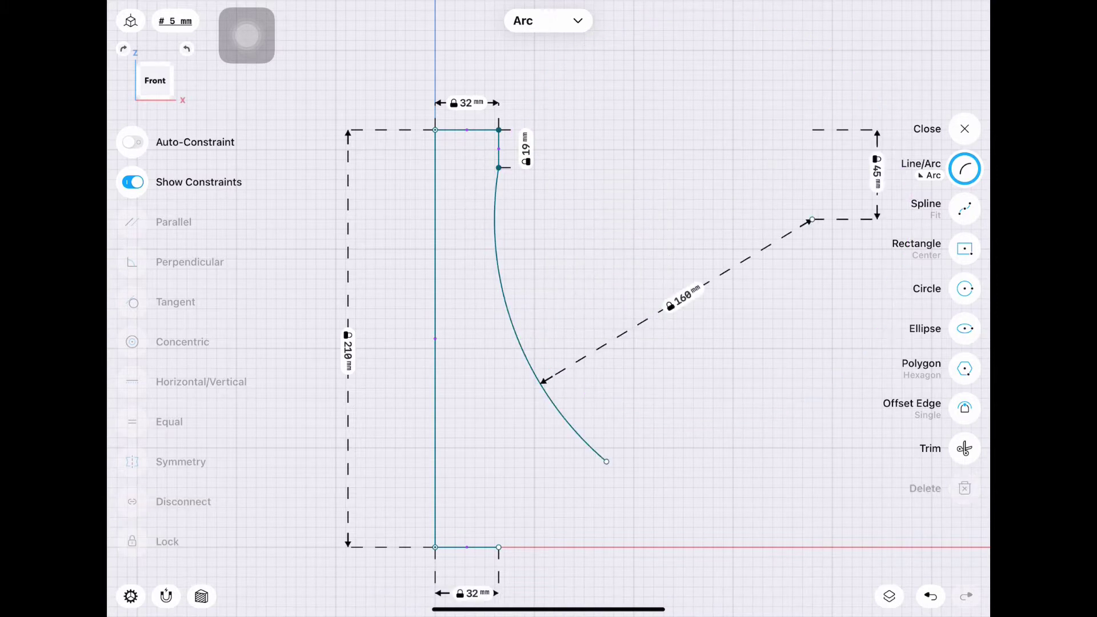
{"action": "left_click", "coordinate": [605, 461]}
{"action": "mouse_move", "coordinate": [606, 461]}
{"action": "left_mouse_down"}
{"action": "mouse_move", "coordinate": [521, 316]}
{"action": "mouse_move", "coordinate": [554, 398]}
{"action": "left_mouse_up"}
{"action": "key", "text": "ctrl+z"}
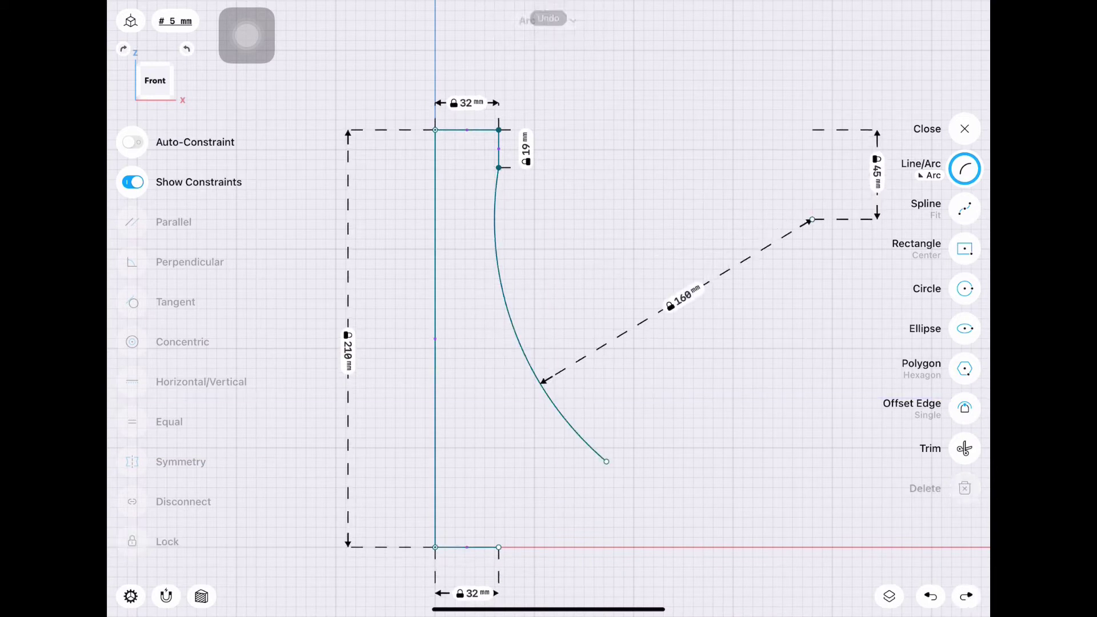
- Lock the top, left and bottom straight edges of the profile
{"action": "left_click", "coordinate": [467, 129]}
{"action": "left_click", "coordinate": [435, 343]}
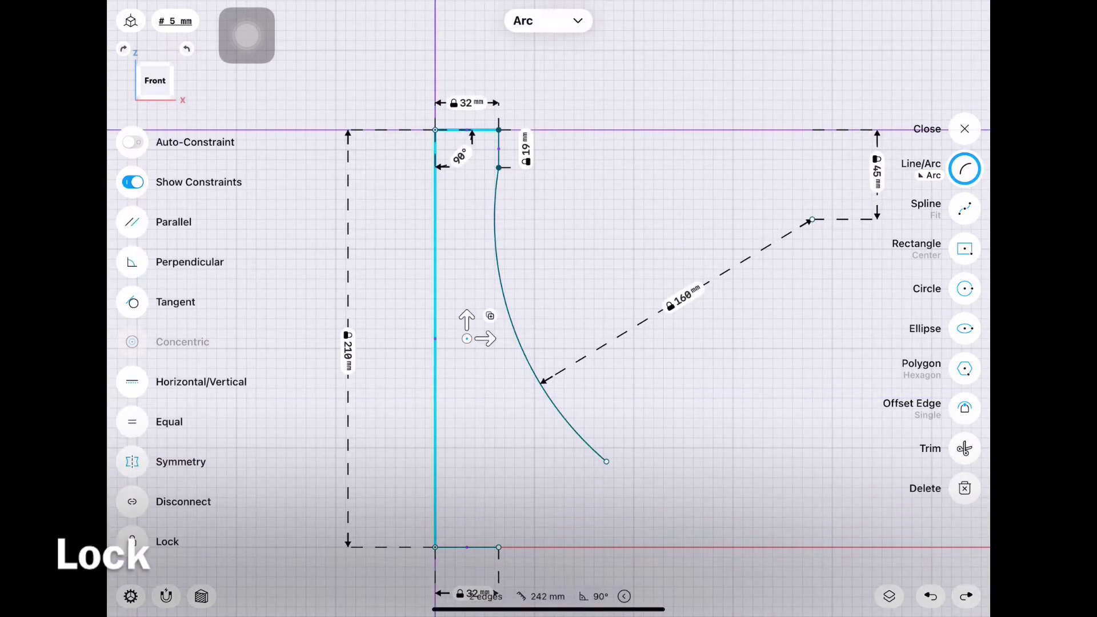
{"action": "left_click", "coordinate": [466, 547]}
{"action": "left_click", "coordinate": [132, 541]}
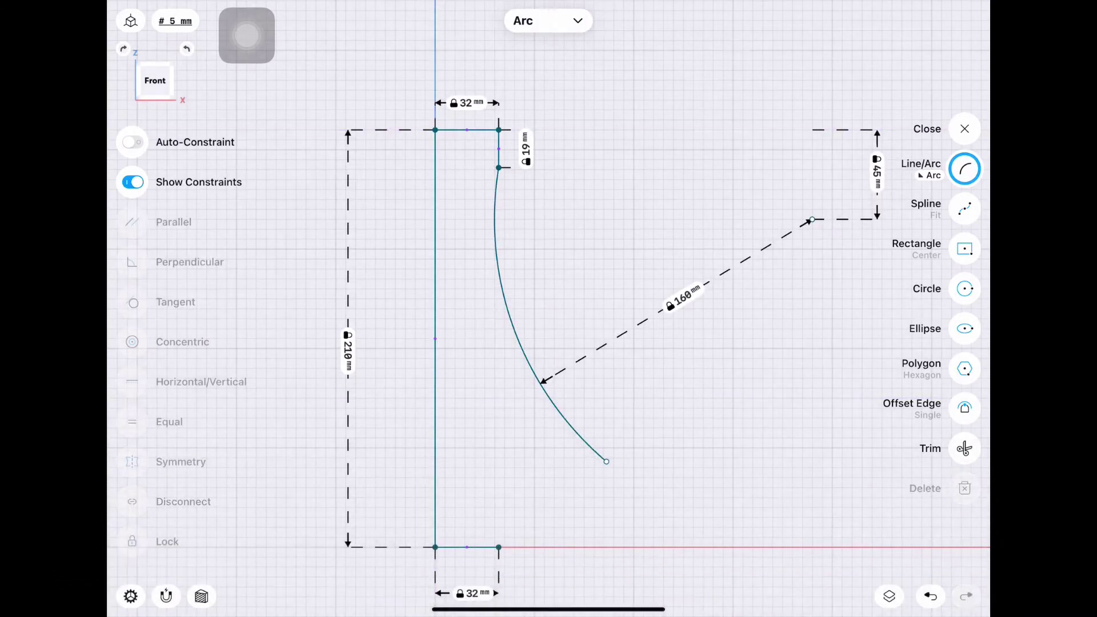
{"action": "left_click", "coordinate": [606, 461]}
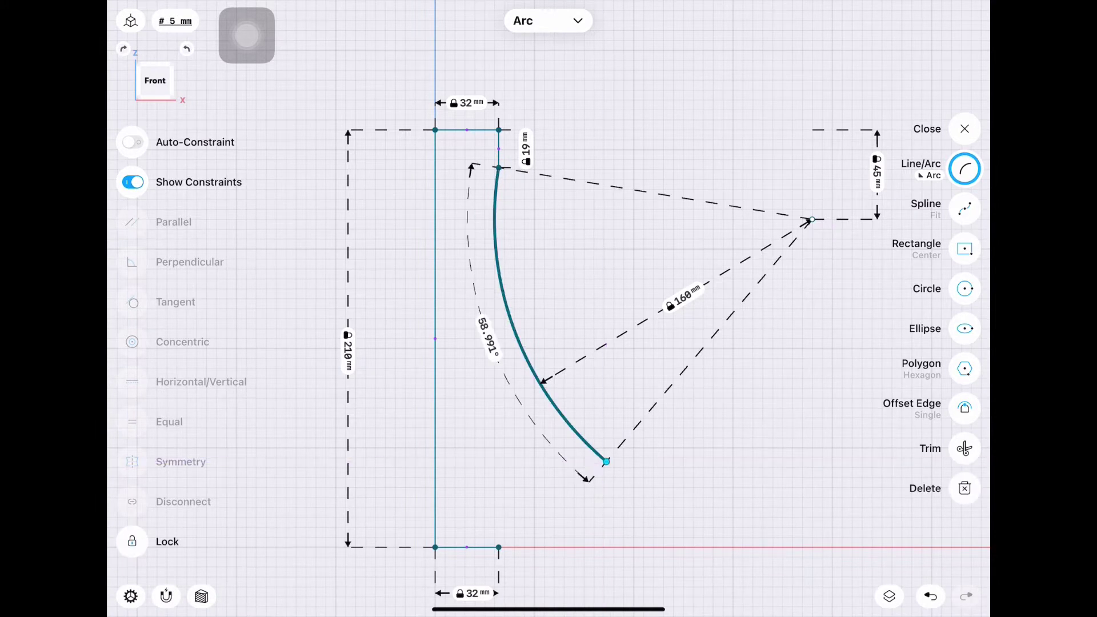
- Draw a second arc from the upper curve's end down to the base corner
{"action": "left_click_drag", "start_coordinate": [606, 461], "coordinate": [512, 328]}
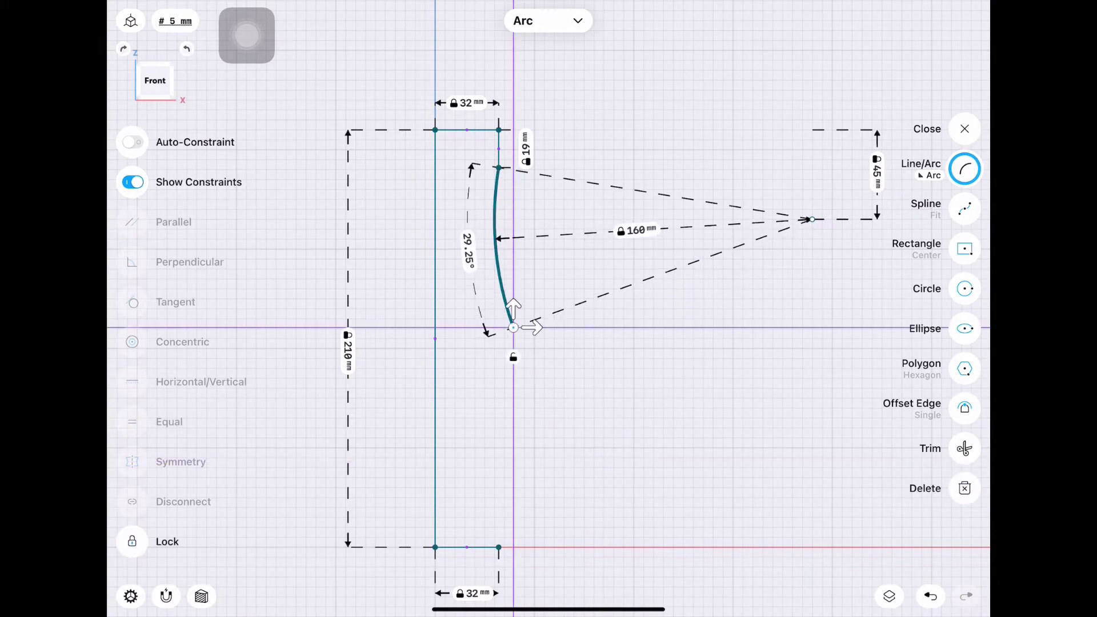
{"action": "key", "text": "ctrl+z"}
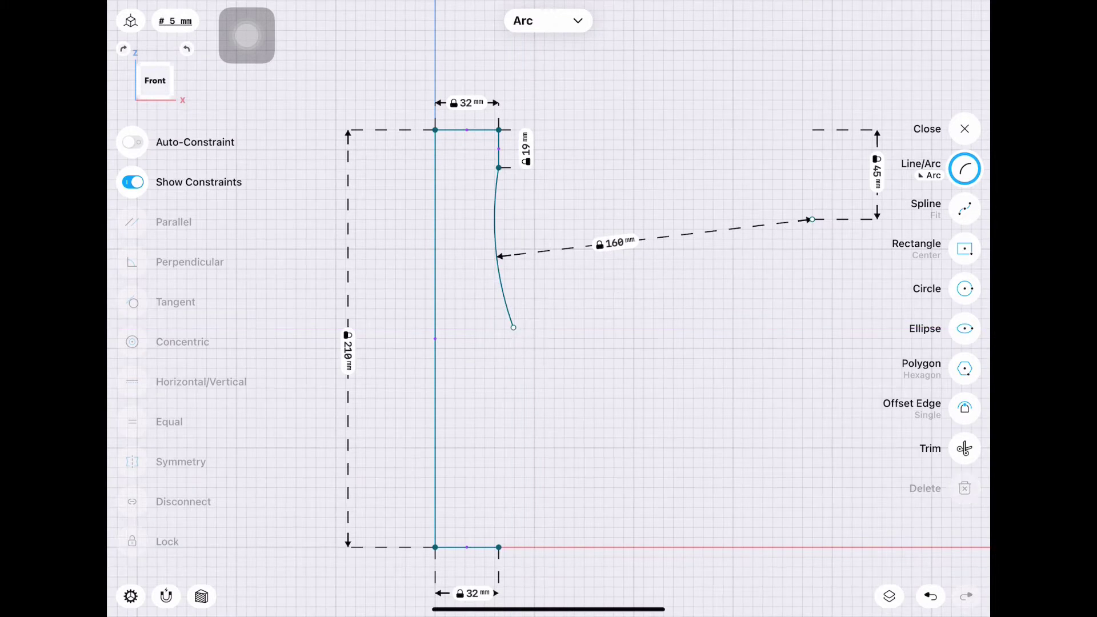
{"action": "left_click_drag", "start_coordinate": [534, 330], "coordinate": [421, 433]}
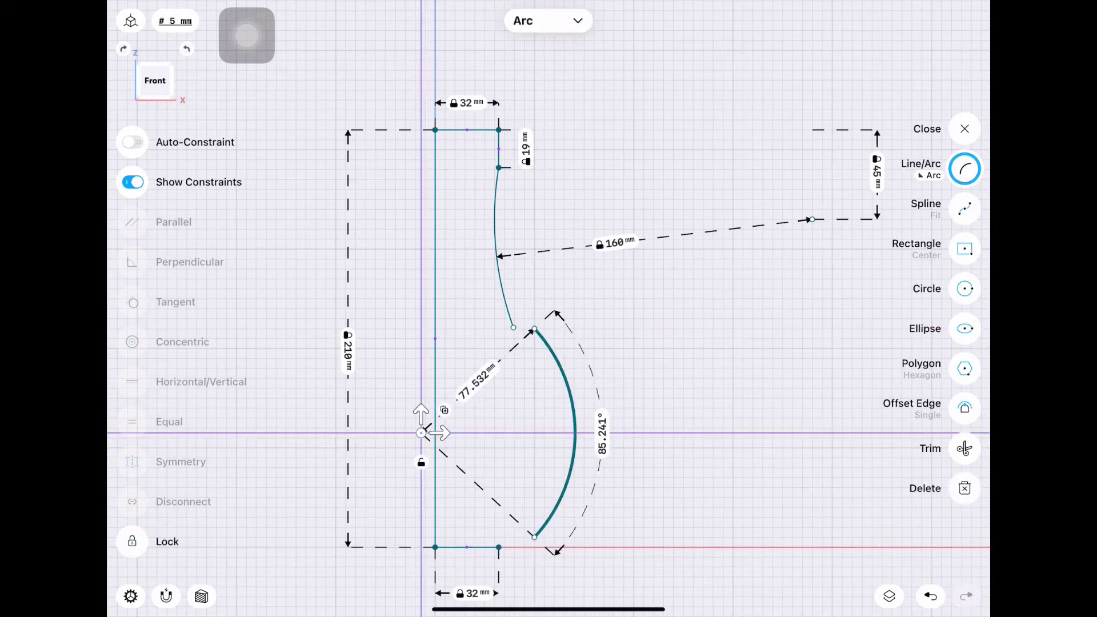
{"action": "mouse_move", "coordinate": [534, 537]}
{"action": "left_mouse_down"}
{"action": "mouse_move", "coordinate": [534, 521]}
{"action": "mouse_move", "coordinate": [499, 547]}
{"action": "left_mouse_up"}
{"action": "left_click", "coordinate": [534, 329]}
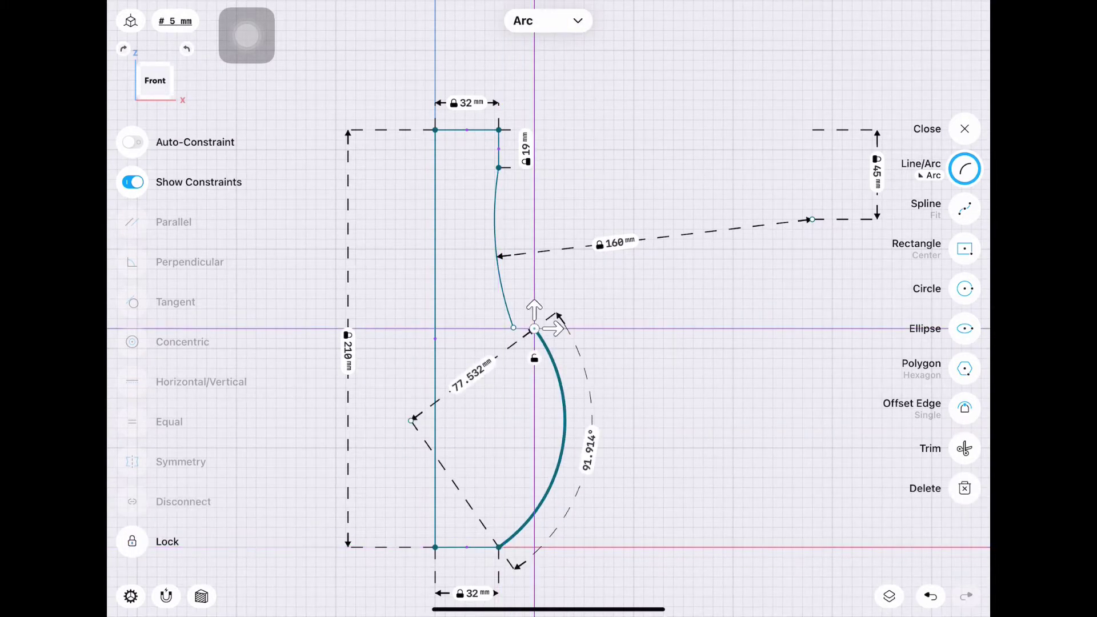
{"action": "left_click_drag", "start_coordinate": [534, 329], "coordinate": [512, 327]}
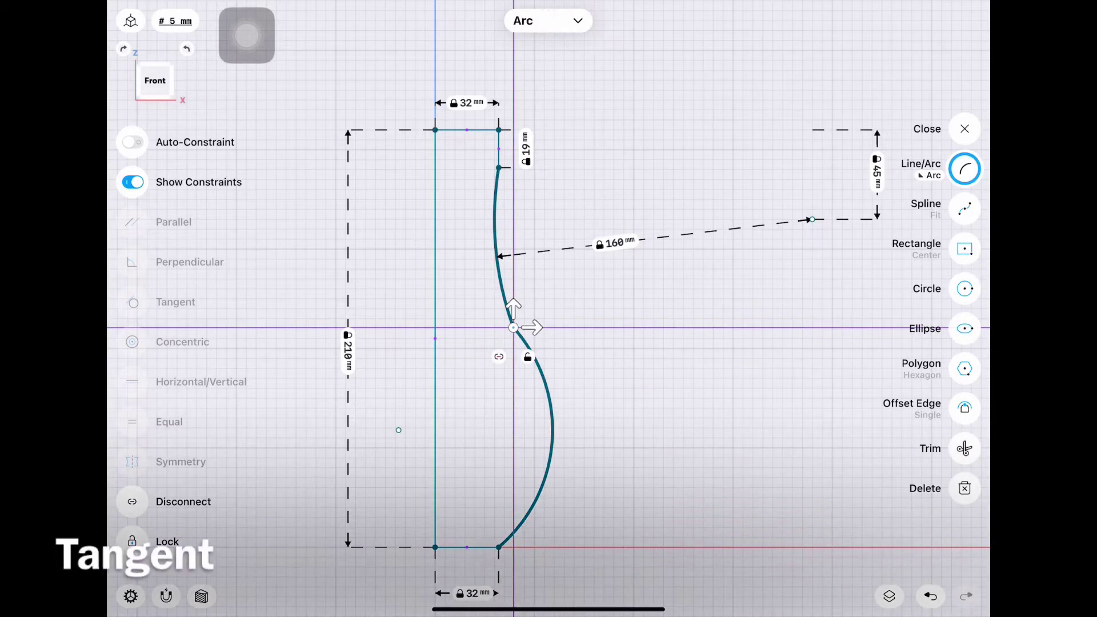
- Make the new arc tangent to the upper curve with a 150 mm radius
{"action": "left_click", "coordinate": [499, 357]}
{"action": "left_click", "coordinate": [132, 302]}
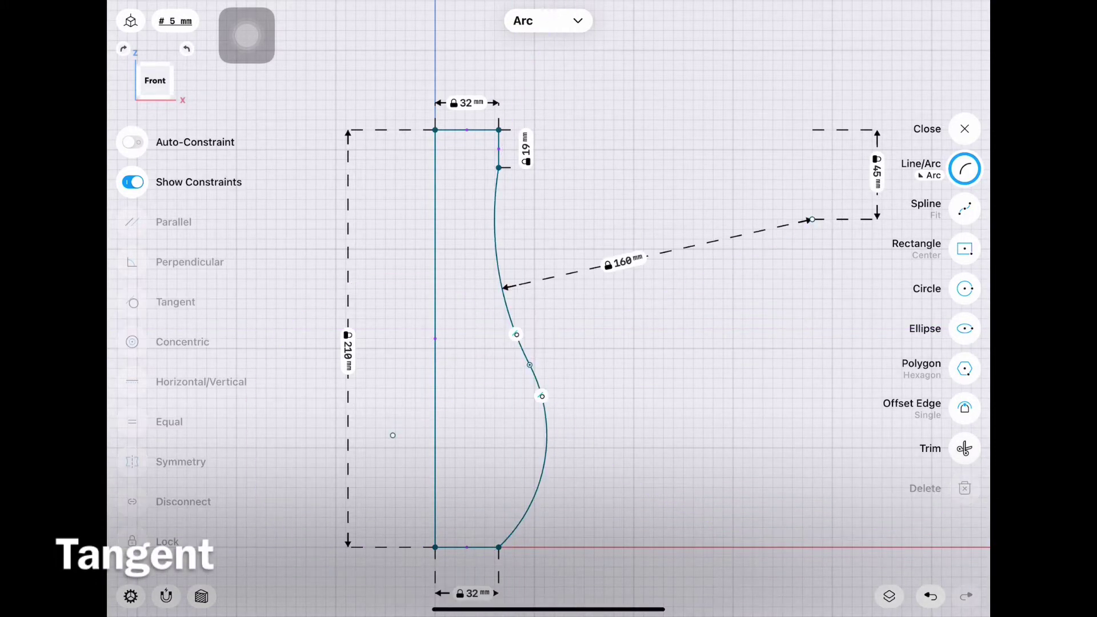
{"action": "left_click", "coordinate": [546, 434]}
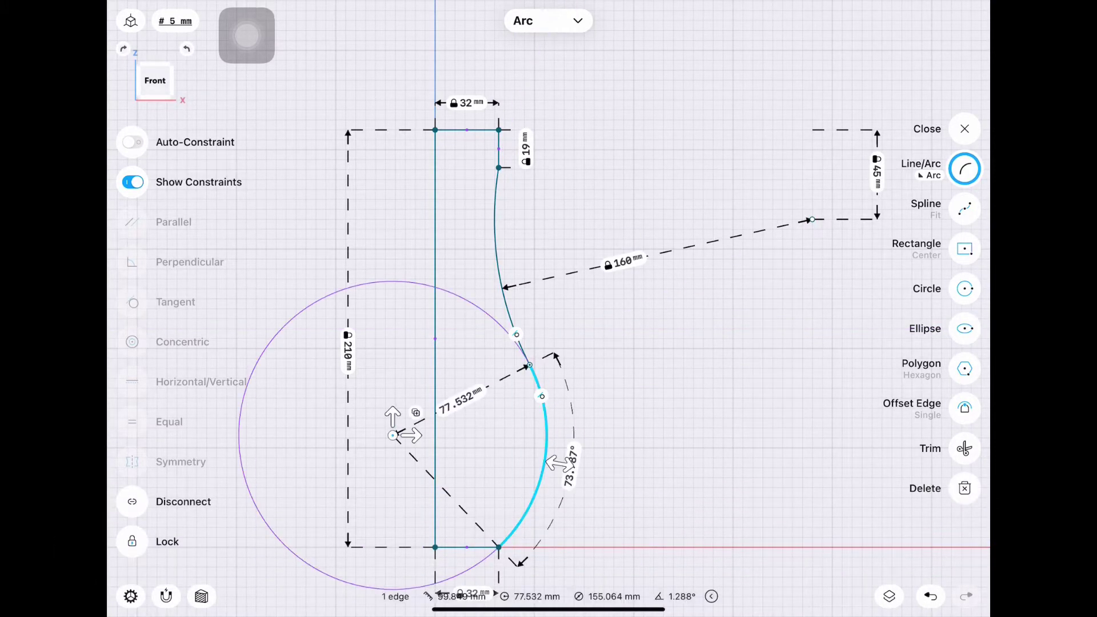
{"action": "left_click", "coordinate": [489, 430]}
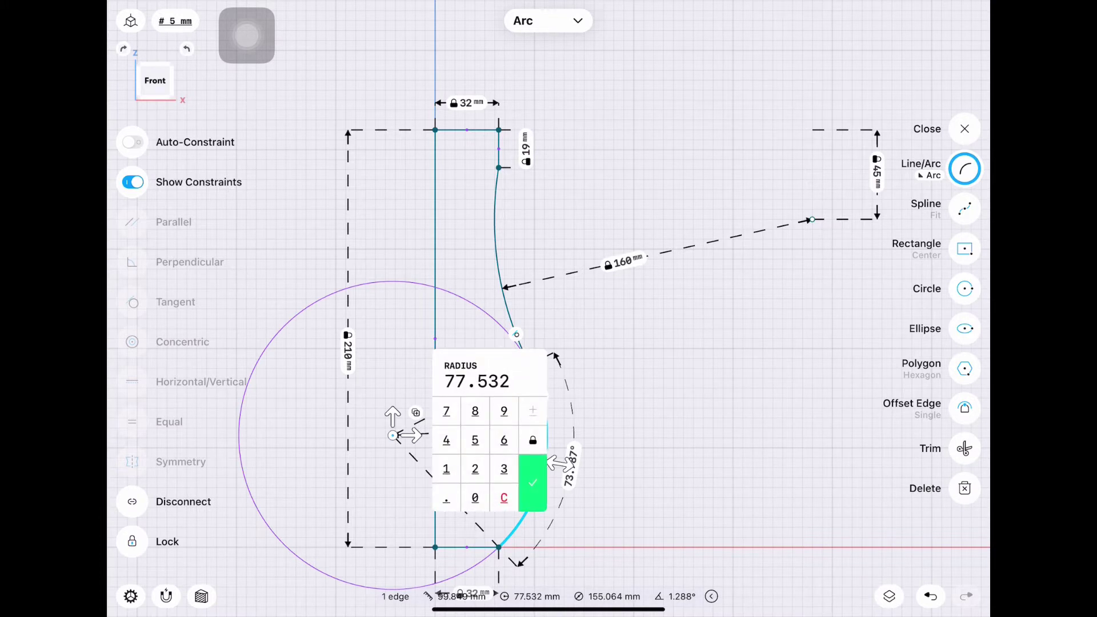
{"action": "left_click", "coordinate": [446, 468]}
{"action": "left_click", "coordinate": [475, 440]}
{"action": "left_click", "coordinate": [475, 497]}
{"action": "left_click", "coordinate": [532, 483]}
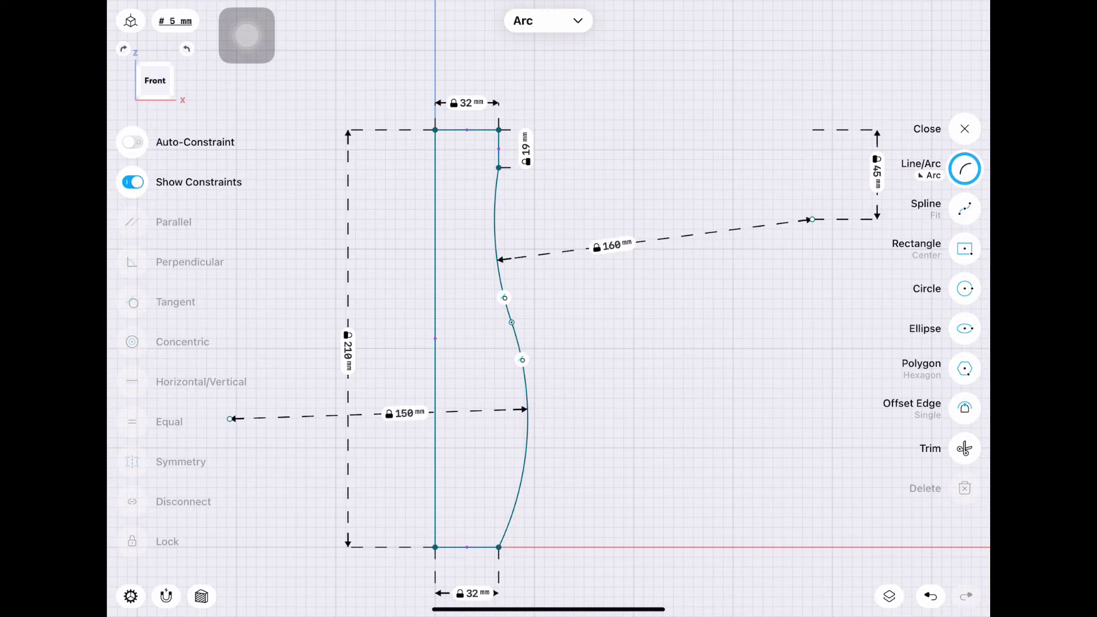
- Offset the 19 mm neck edge by 4 mm and close the sketch
{"action": "scroll", "coordinate": [548, 309], "scroll_direction": "up", "scroll_amount": 2}
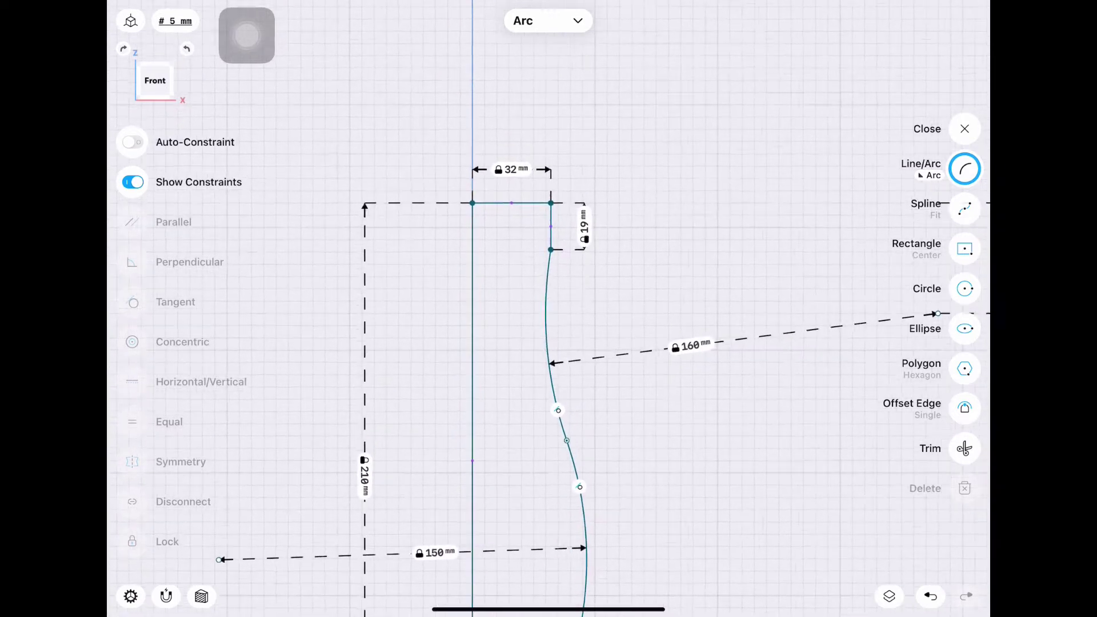
{"action": "scroll", "coordinate": [609, 193], "scroll_direction": "up", "scroll_amount": 3}
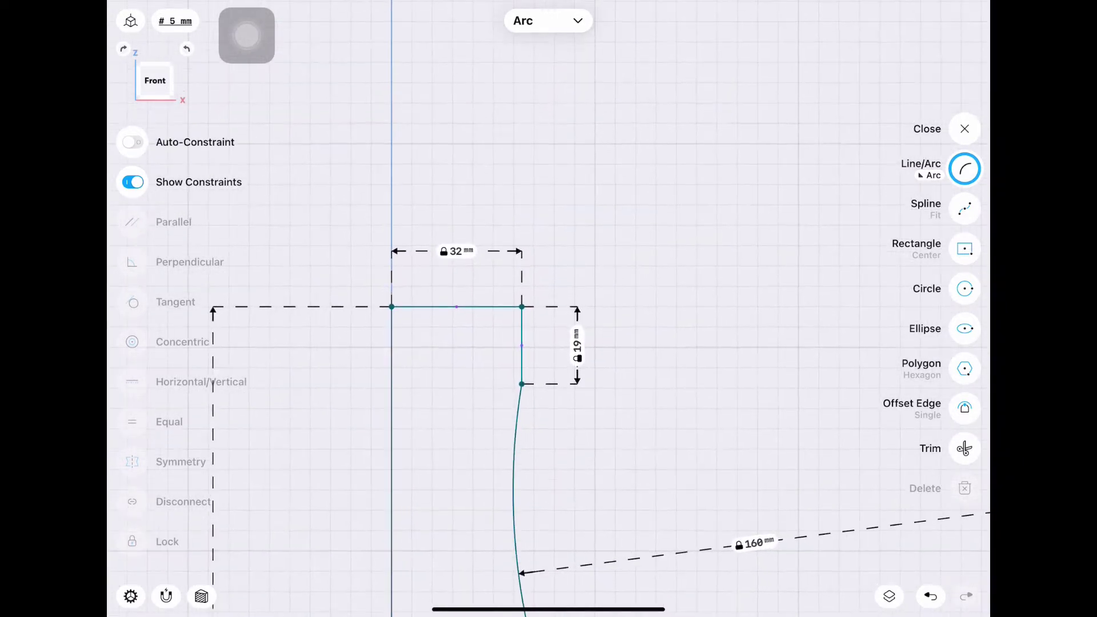
{"action": "left_click", "coordinate": [964, 408]}
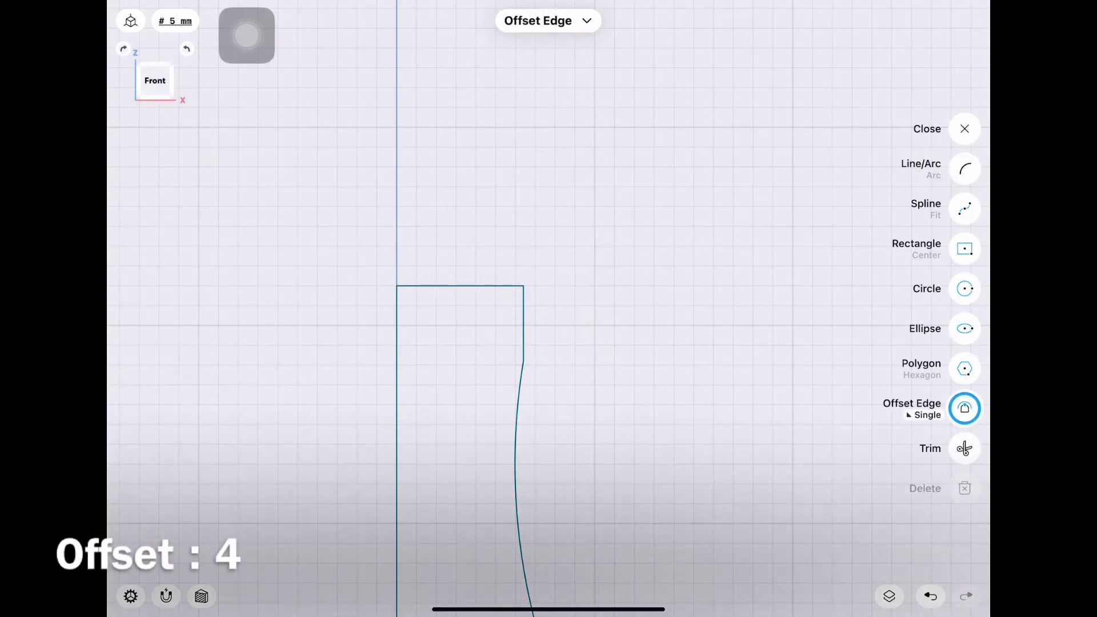
{"action": "left_click", "coordinate": [964, 168]}
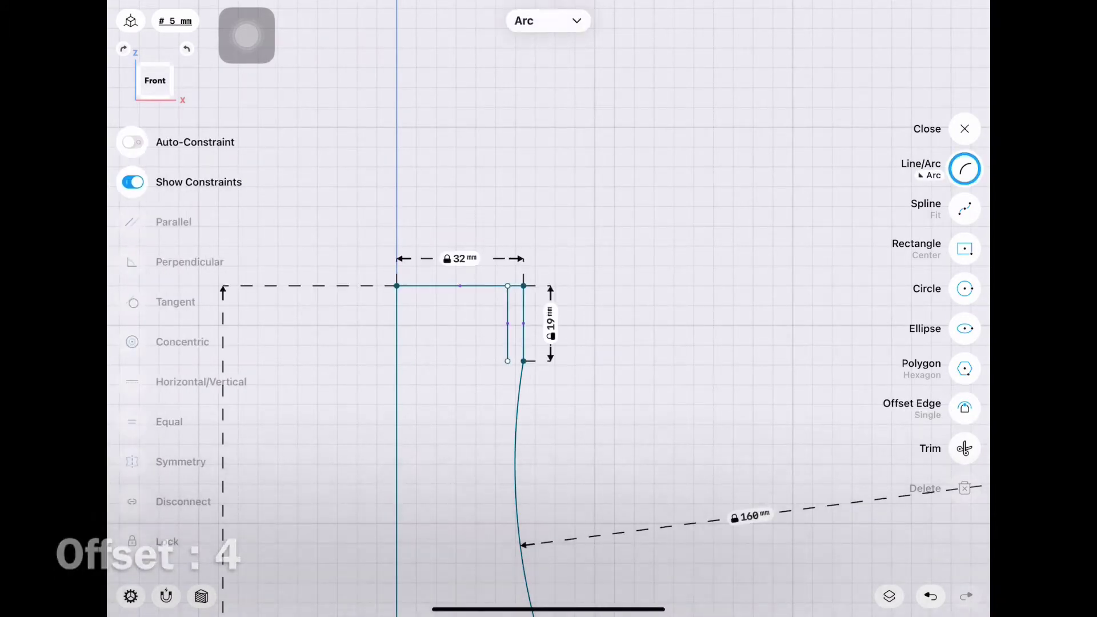
{"action": "left_click", "coordinate": [964, 168]}
{"action": "left_click", "coordinate": [737, 188]}
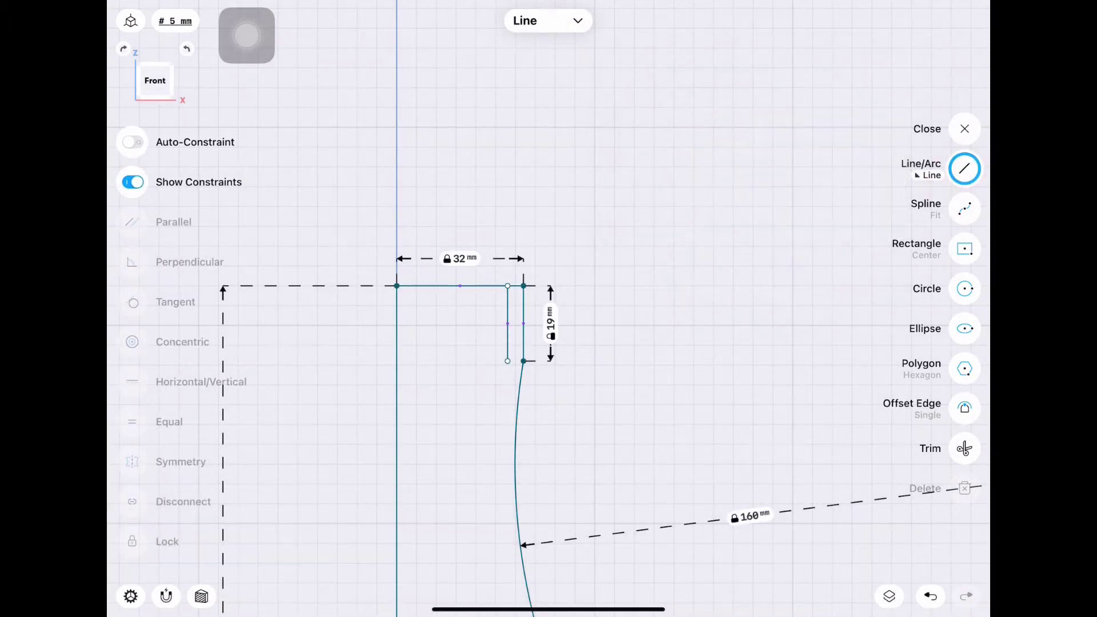
{"action": "left_click", "coordinate": [964, 129]}
- Revolve the bottle profile 360° around the vertical axis into a solid body
{"action": "scroll", "coordinate": [514, 343], "scroll_direction": "down", "scroll_amount": 3}
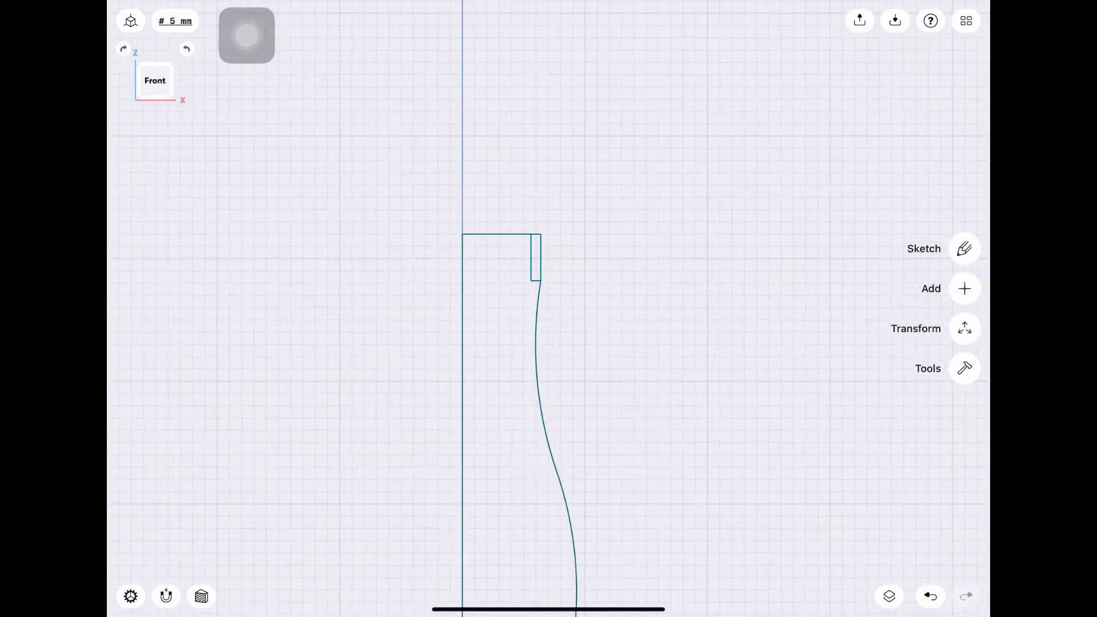
{"action": "scroll", "coordinate": [514, 343], "scroll_direction": "down", "scroll_amount": 2}
{"action": "scroll", "coordinate": [548, 342], "scroll_direction": "down", "scroll_amount": 3}
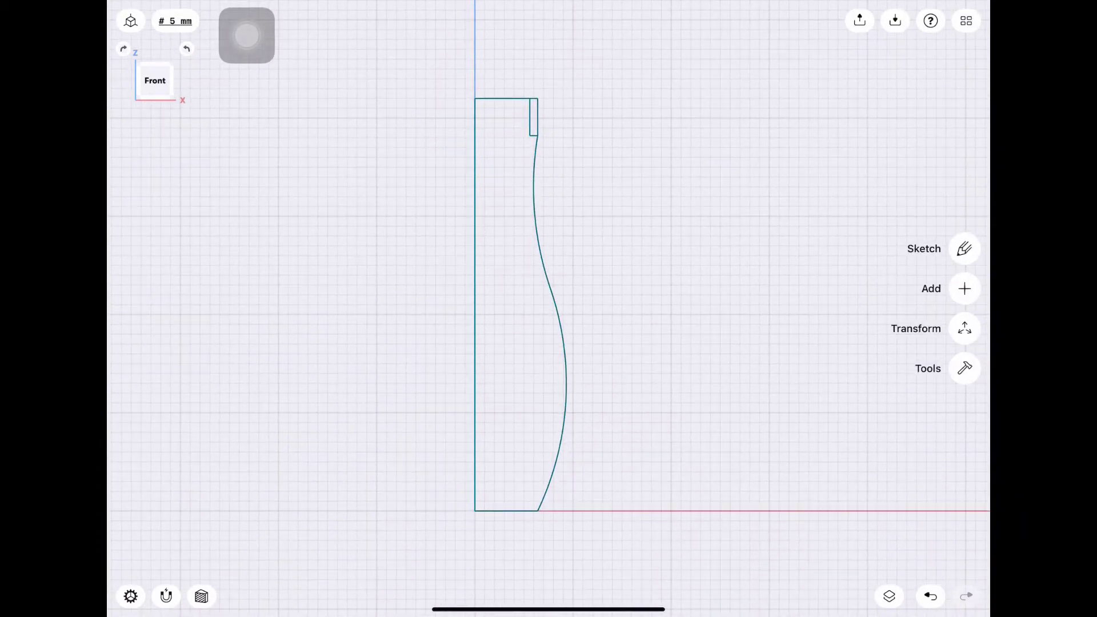
{"action": "left_click_drag", "start_coordinate": [629, 400], "coordinate": [514, 286]}
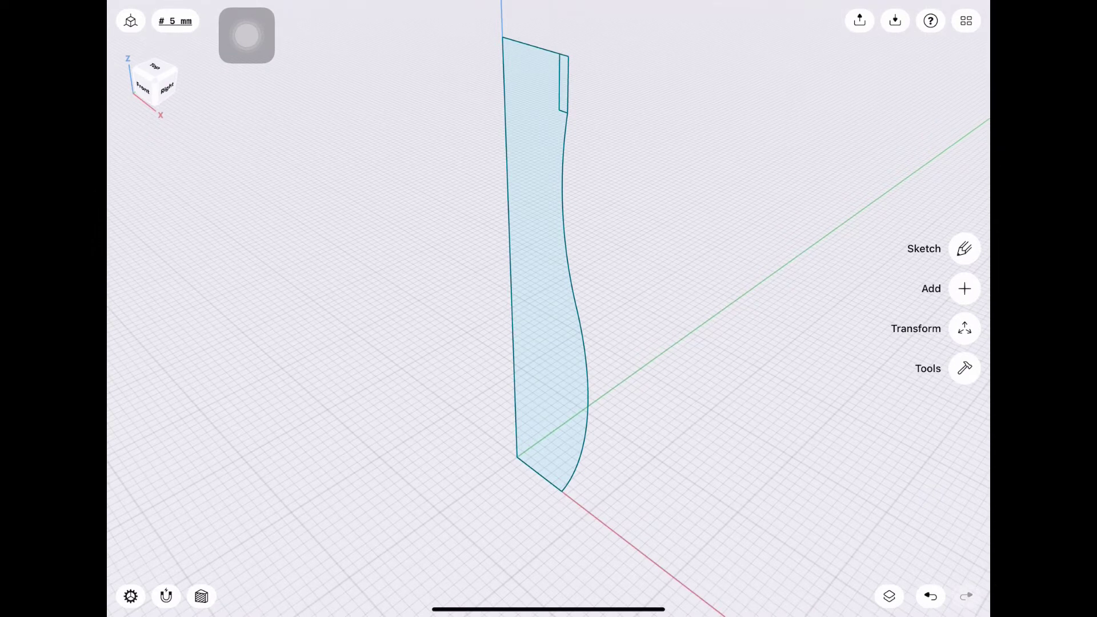
{"action": "left_click", "coordinate": [964, 369]}
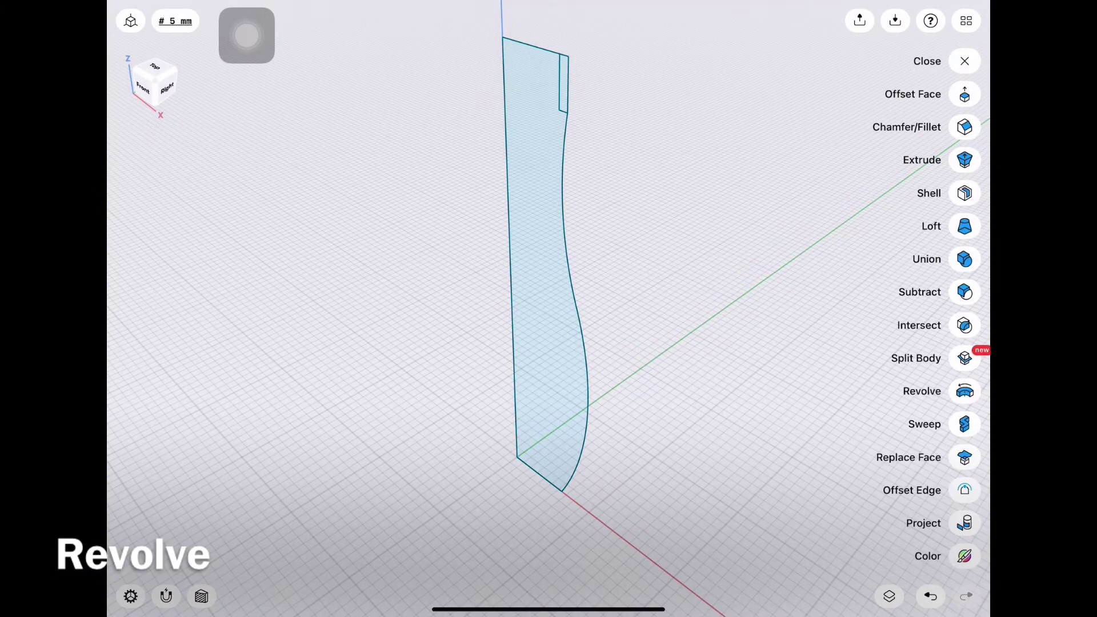
{"action": "left_click", "coordinate": [964, 391]}
{"action": "left_click", "coordinate": [546, 257]}
{"action": "left_click", "coordinate": [510, 257]}
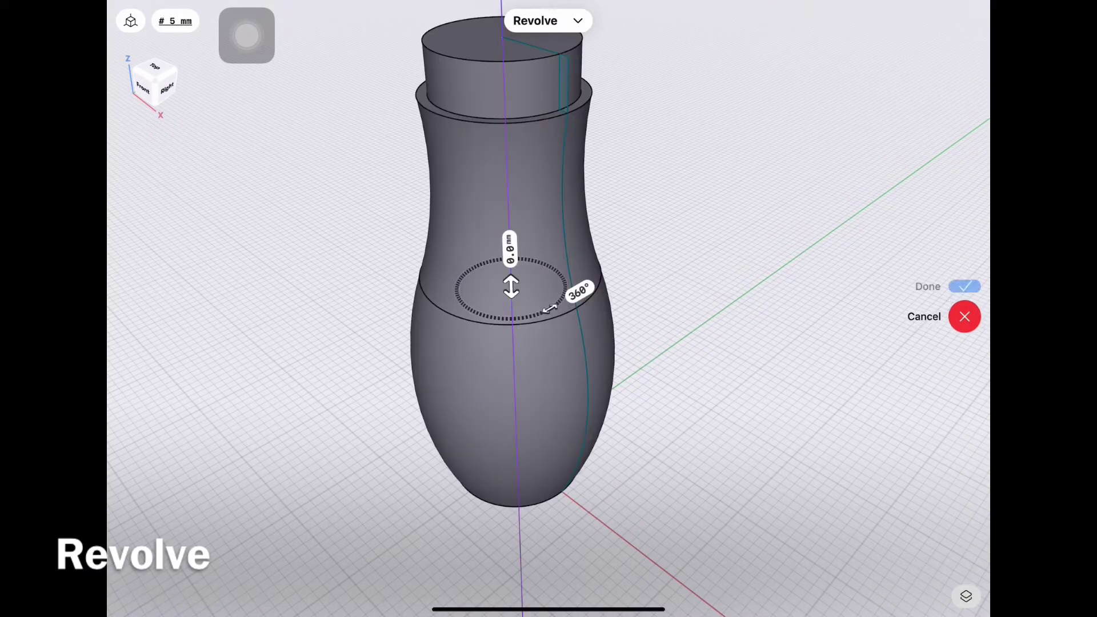
{"action": "left_click", "coordinate": [964, 289]}
{"action": "mouse_move", "coordinate": [571, 400]}
{"action": "left_mouse_down"}
{"action": "mouse_move", "coordinate": [571, 171]}
{"action": "mouse_move", "coordinate": [571, 400]}
{"action": "left_mouse_up"}
{"action": "mouse_move", "coordinate": [629, 285]}
{"action": "left_mouse_down"}
{"action": "mouse_move", "coordinate": [571, 343]}
{"action": "mouse_move", "coordinate": [543, 343]}
{"action": "left_mouse_up"}
- Round the neck ring's top edge with a 5 mm fillet
{"action": "scroll", "coordinate": [531, 285], "scroll_direction": "up", "scroll_amount": 5}
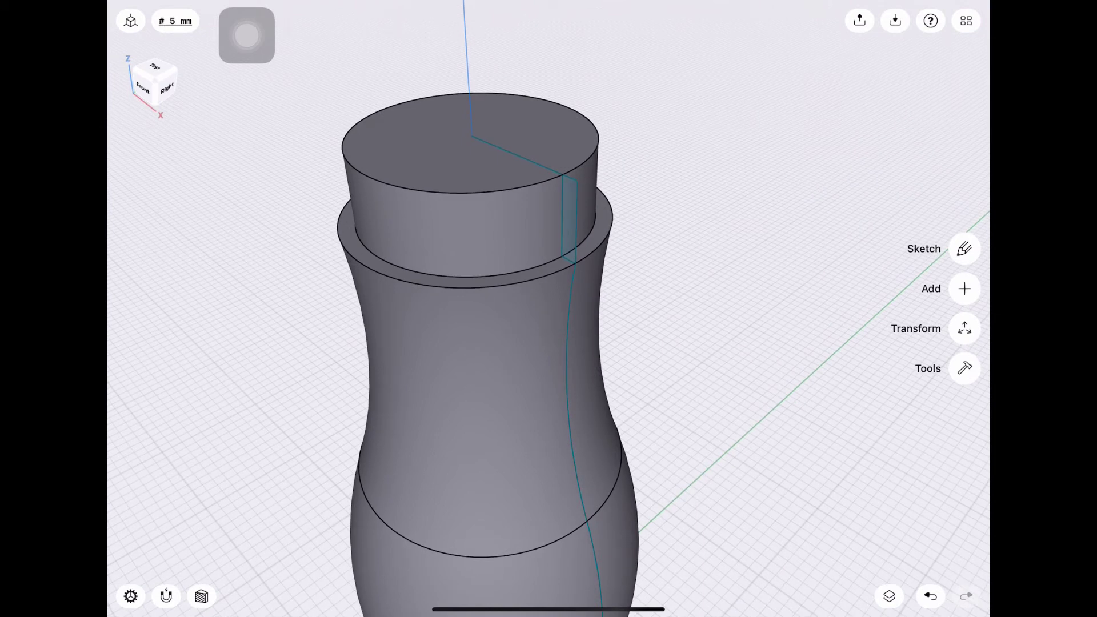
{"action": "left_click", "coordinate": [597, 217]}
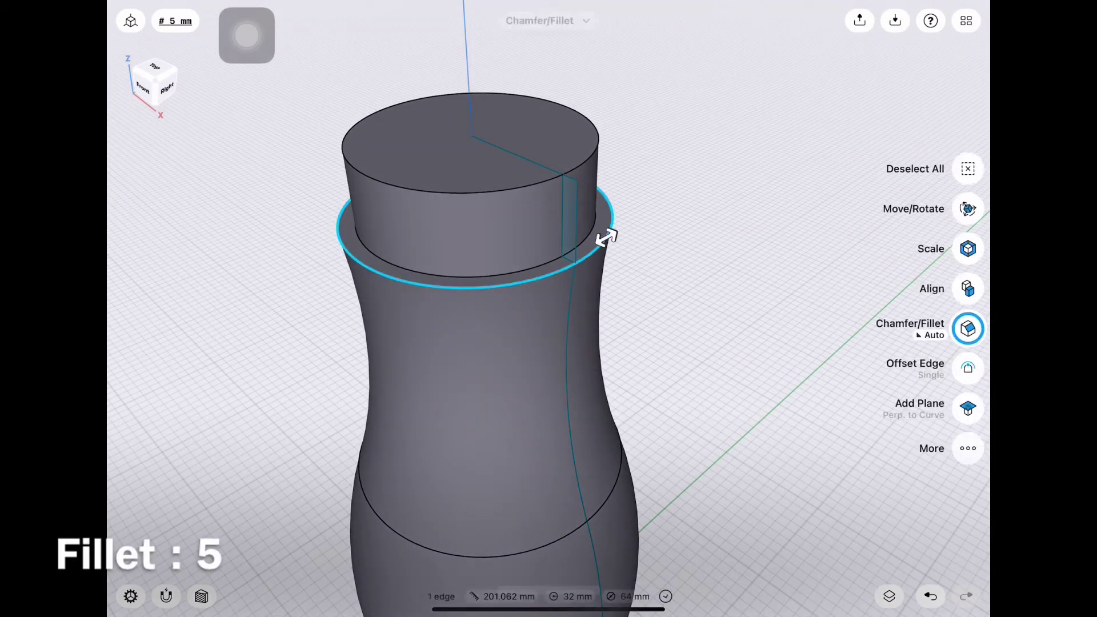
{"action": "left_click_drag", "start_coordinate": [602, 233], "coordinate": [631, 221]}
{"action": "left_click", "coordinate": [663, 203]}
{"action": "left_click", "coordinate": [709, 243]}
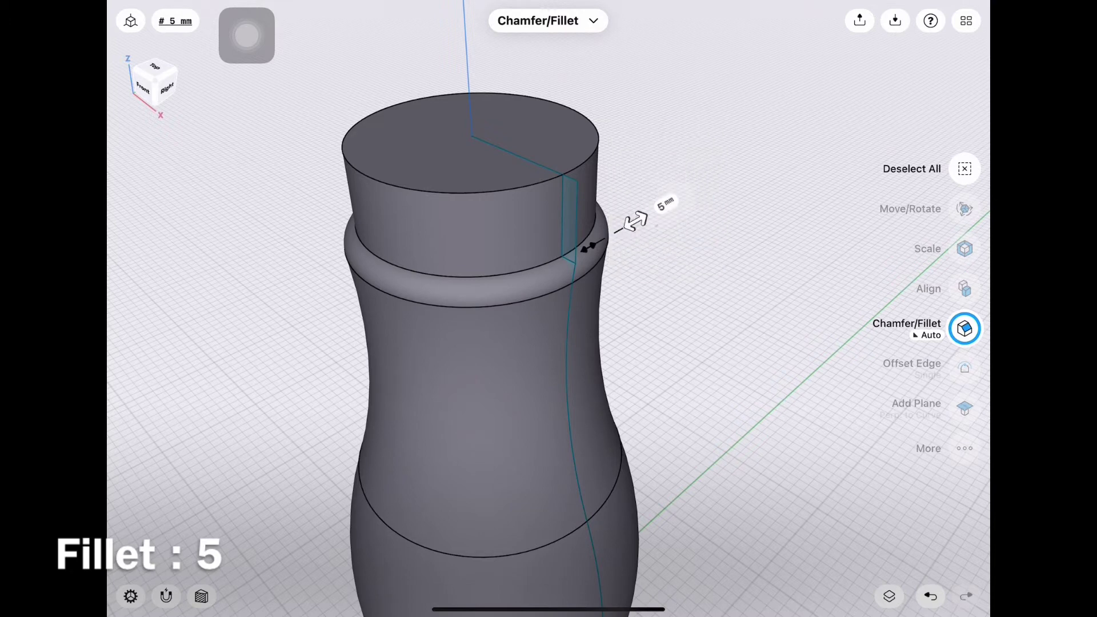
- Round the bottle's bottom edge with a 5 mm fillet
{"action": "scroll", "coordinate": [514, 343], "scroll_direction": "down", "scroll_amount": 5}
{"action": "left_click_drag", "start_coordinate": [742, 400], "coordinate": [743, 229]}
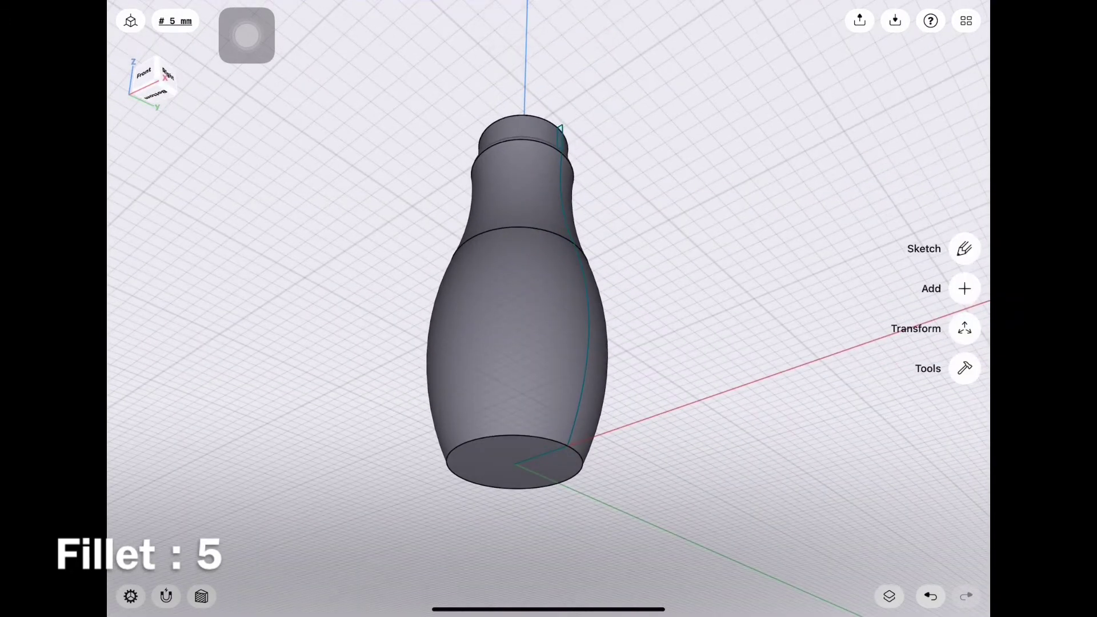
{"action": "left_click", "coordinate": [578, 457]}
{"action": "left_click_drag", "start_coordinate": [594, 482], "coordinate": [605, 491]}
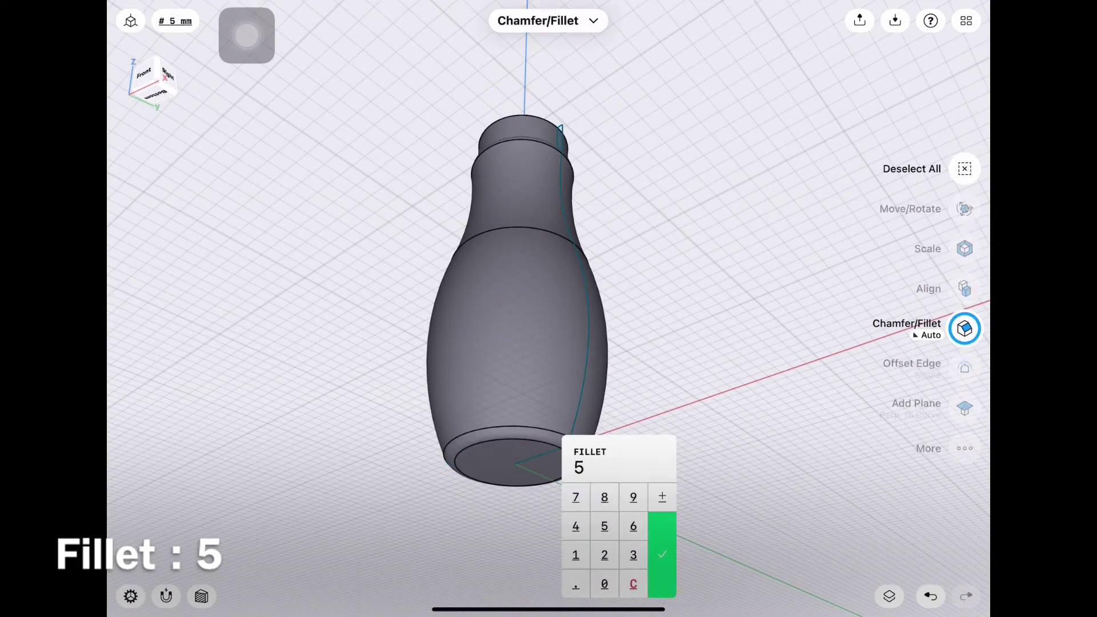
{"action": "left_click", "coordinate": [661, 554]}
{"action": "left_click", "coordinate": [742, 228]}
{"action": "left_click_drag", "start_coordinate": [548, 228], "coordinate": [548, 399]}
{"action": "left_click", "coordinate": [888, 596]}
- Hide the profile sketch plane in the items list
{"action": "left_click", "coordinate": [970, 96]}
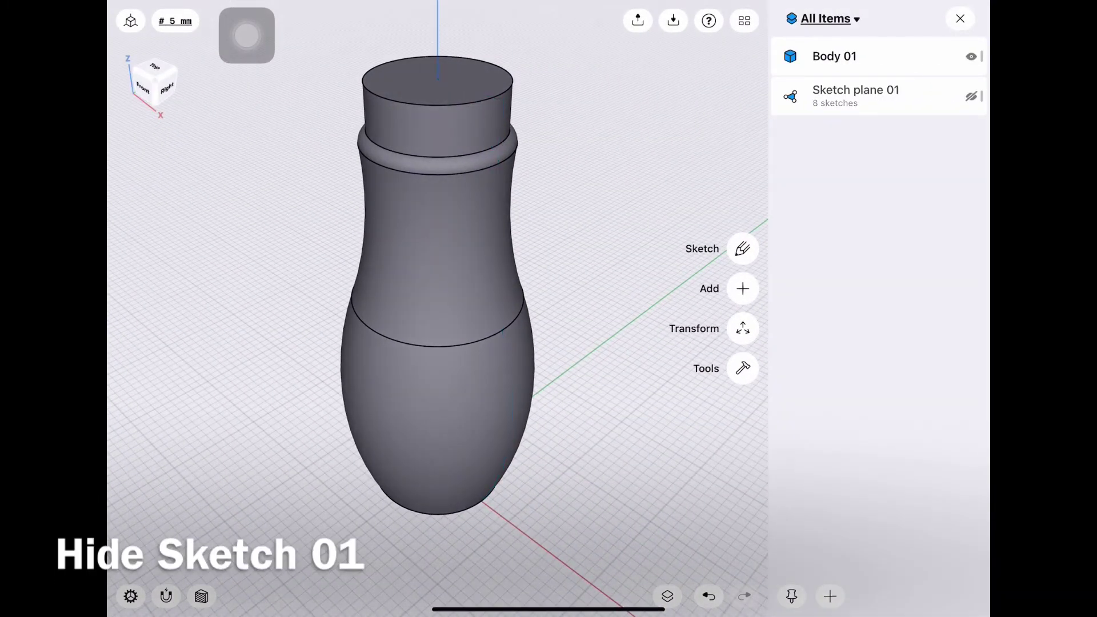
{"action": "left_click", "coordinate": [960, 19]}
{"action": "left_click_drag", "start_coordinate": [548, 228], "coordinate": [548, 371]}
- Shell the bottle to 2 mm walls, leaving the top face open
{"action": "left_click", "coordinate": [964, 368]}
{"action": "left_click", "coordinate": [962, 191]}
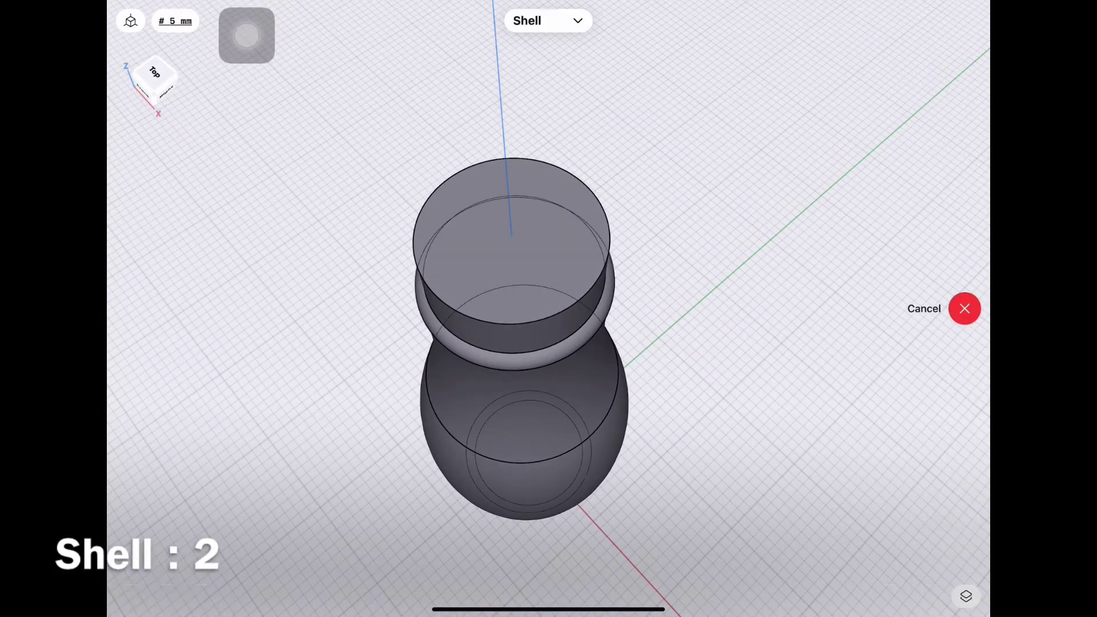
{"action": "left_click", "coordinate": [514, 240]}
{"action": "left_click", "coordinate": [554, 271]}
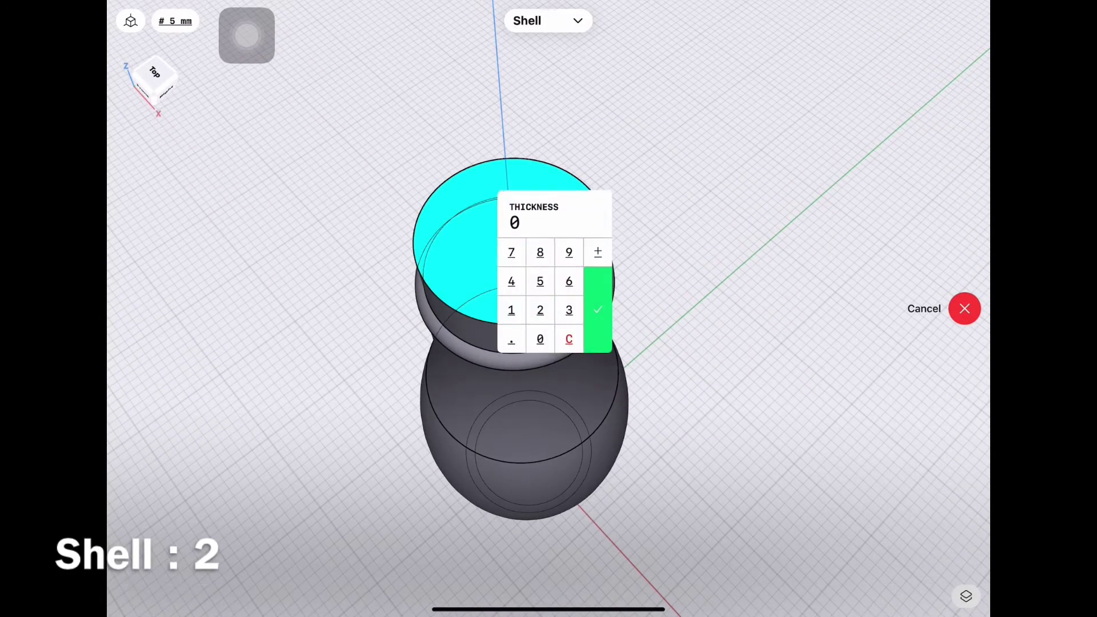
{"action": "left_click", "coordinate": [597, 309]}
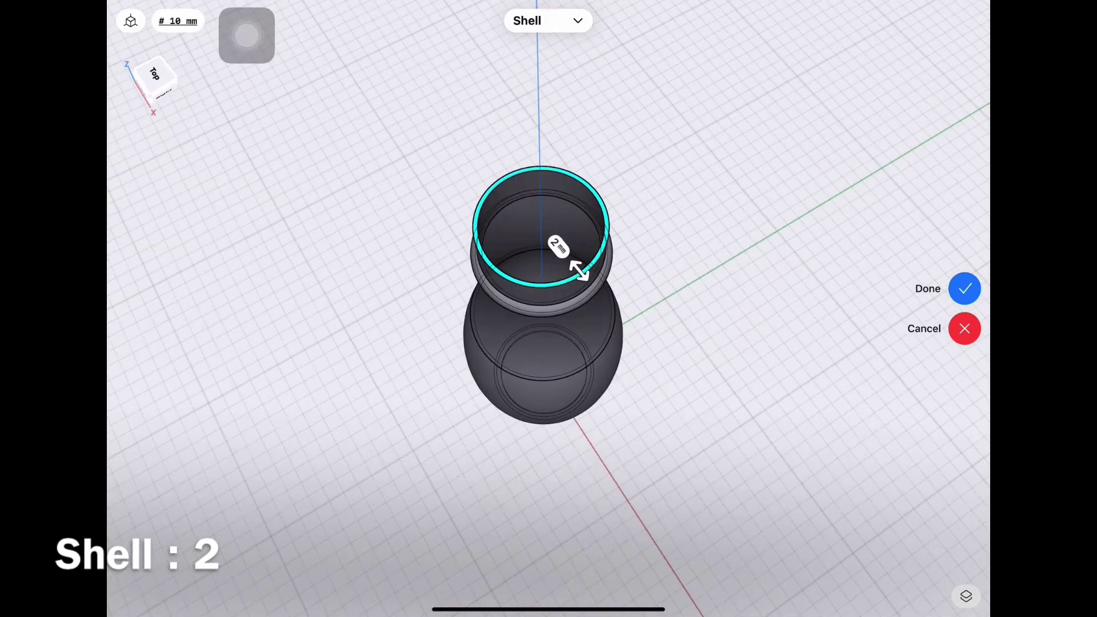
{"action": "left_click", "coordinate": [964, 289]}
{"action": "left_click_drag", "start_coordinate": [743, 171], "coordinate": [742, 343]}
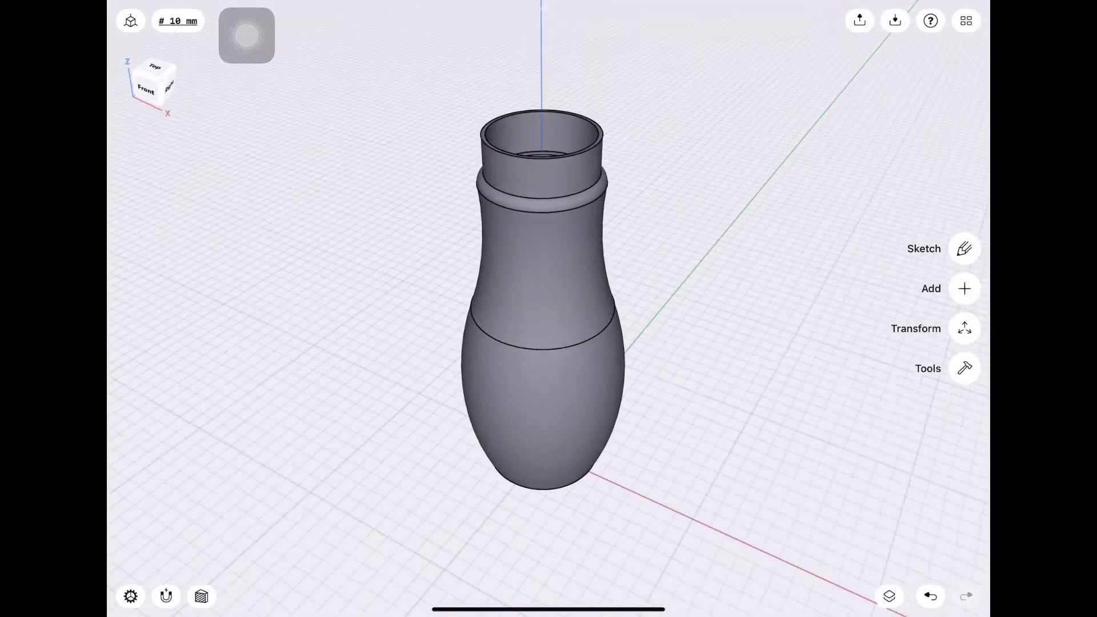
- Check the right view and cross-section, then orbit around the hollow bottle
{"action": "left_click", "coordinate": [168, 86]}
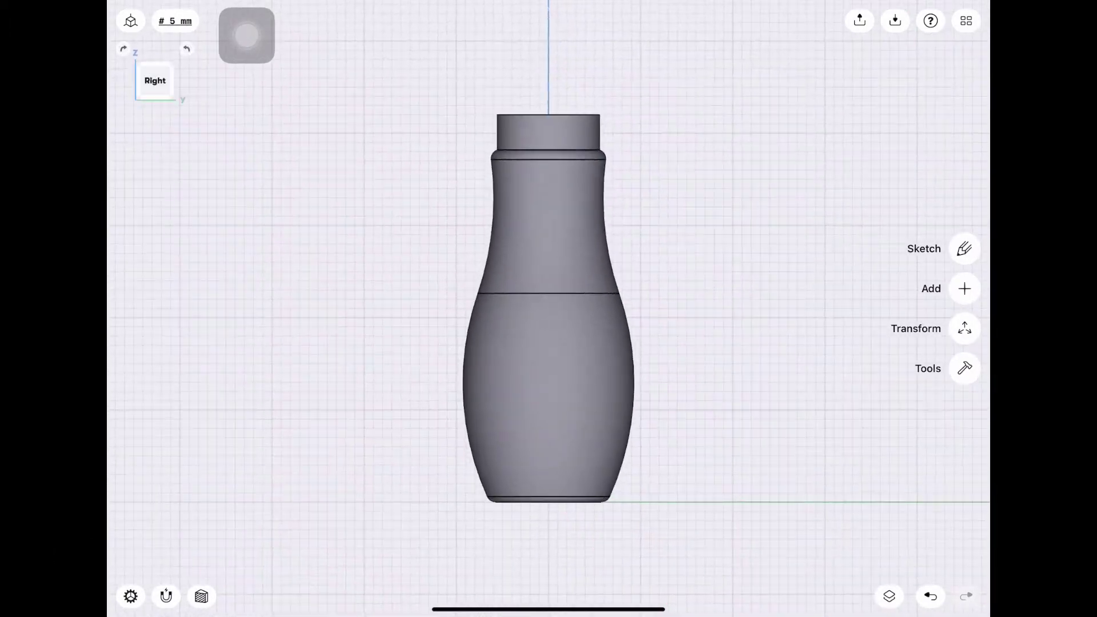
{"action": "left_click", "coordinate": [201, 595]}
{"action": "left_click", "coordinate": [201, 595]}
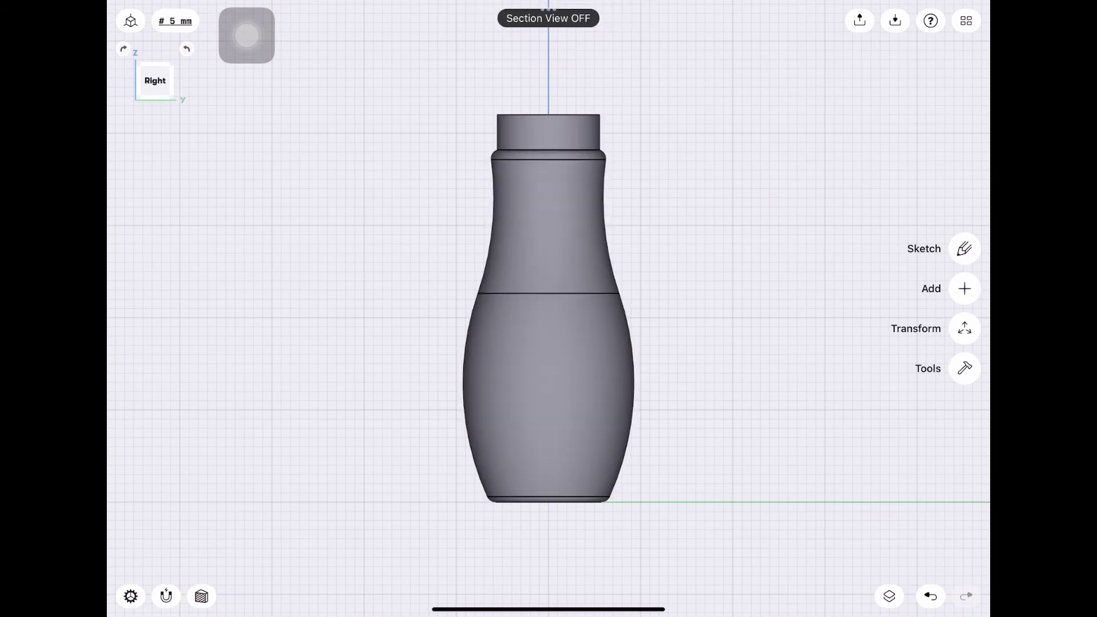
{"action": "left_click_drag", "start_coordinate": [742, 229], "coordinate": [742, 343]}
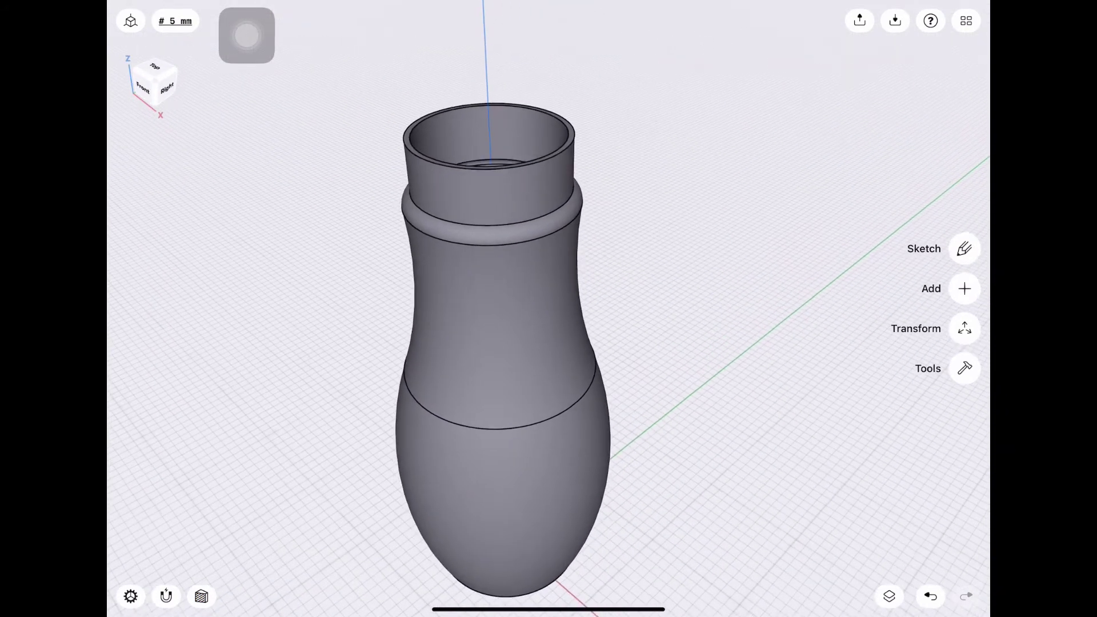
{"action": "left_click_drag", "start_coordinate": [742, 229], "coordinate": [714, 343]}
{"action": "left_click_drag", "start_coordinate": [743, 400], "coordinate": [743, 229]}
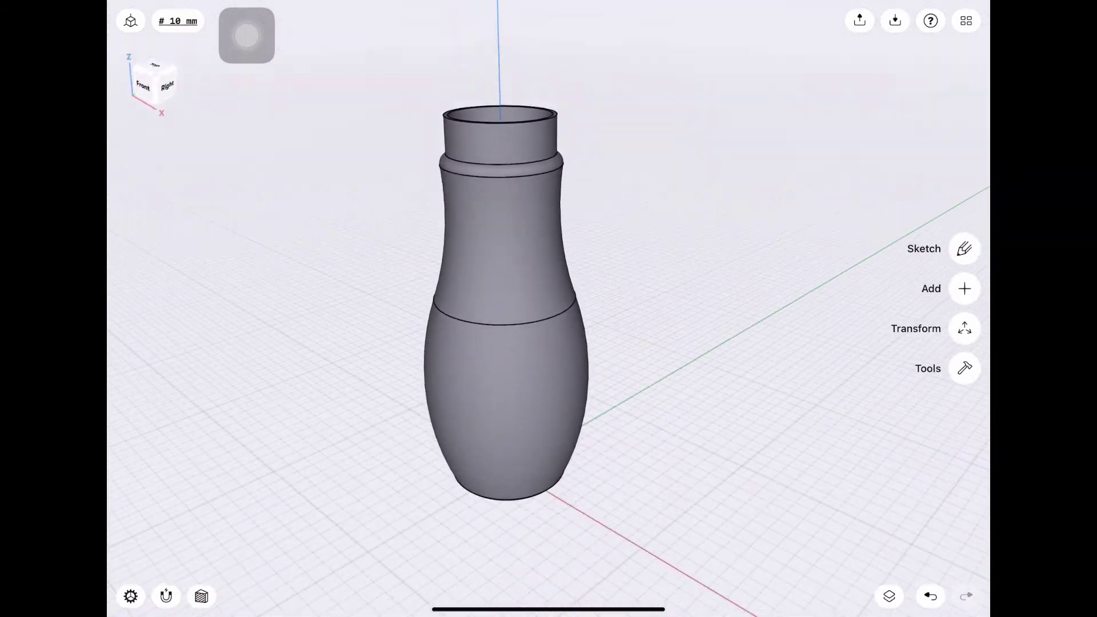
{"action": "left_click_drag", "start_coordinate": [743, 286], "coordinate": [743, 343]}
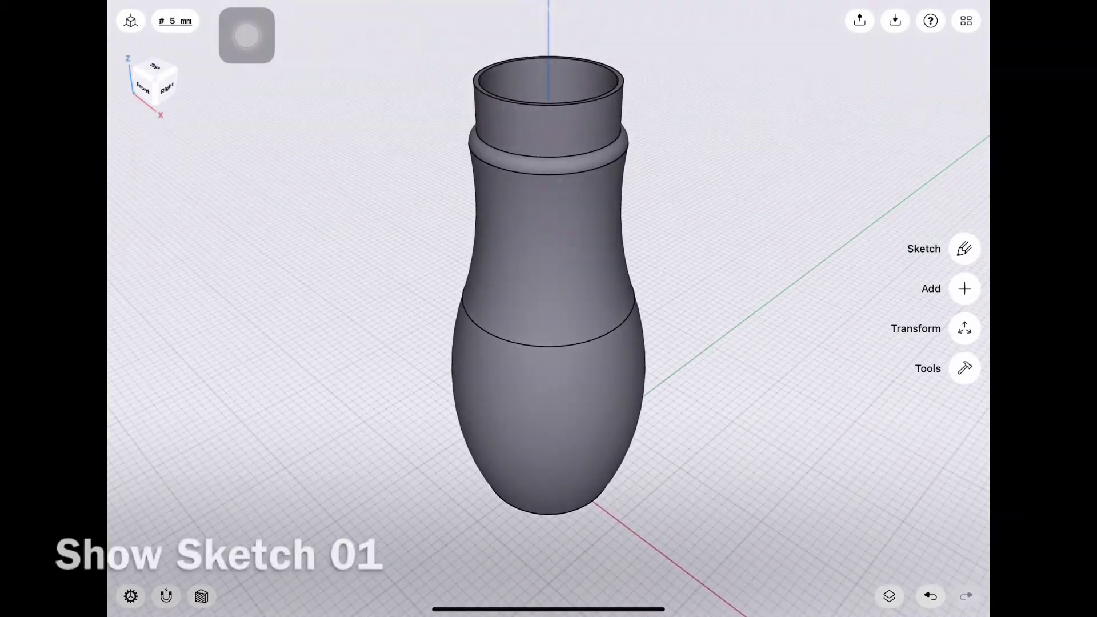
- Show Sketch plane 01 again and face the model from the Right plane
{"action": "left_click", "coordinate": [888, 595]}
{"action": "left_click", "coordinate": [971, 96]}
{"action": "left_click", "coordinate": [959, 18]}
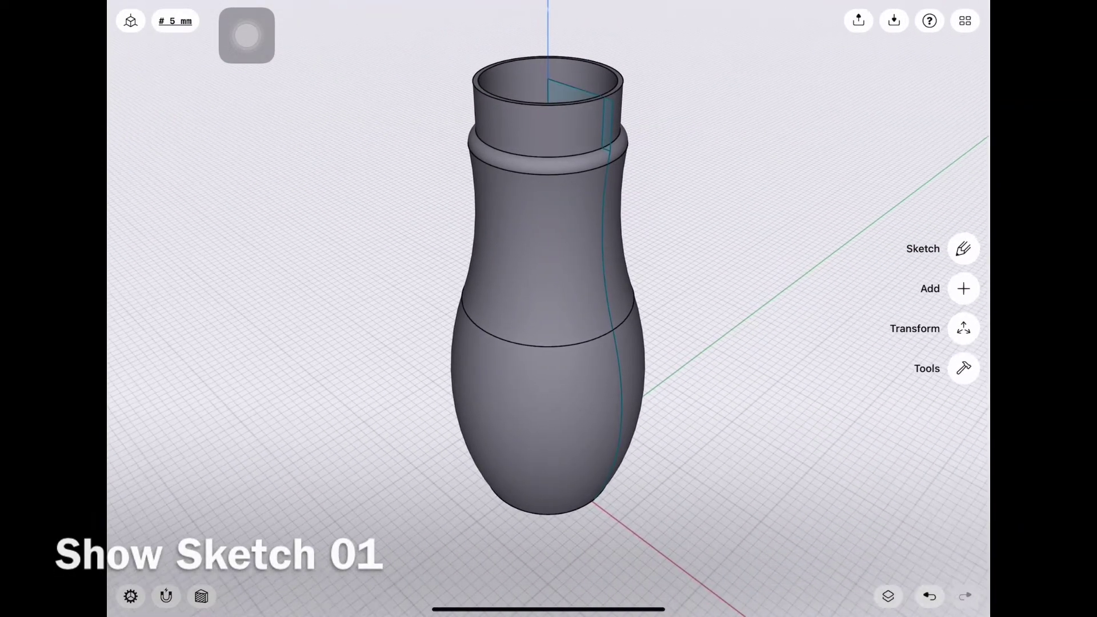
{"action": "left_click", "coordinate": [167, 87]}
{"action": "scroll", "coordinate": [548, 309], "scroll_direction": "up", "scroll_amount": 5}
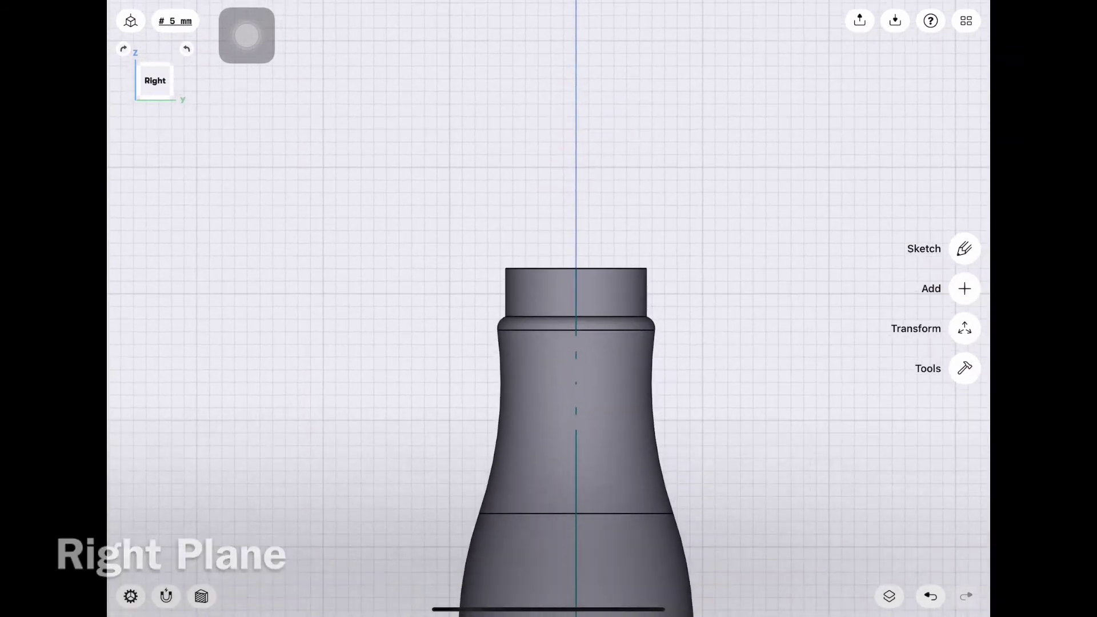
- Hide Body 01 in the items list
{"action": "left_click", "coordinate": [888, 595]}
{"action": "left_click", "coordinate": [971, 57]}
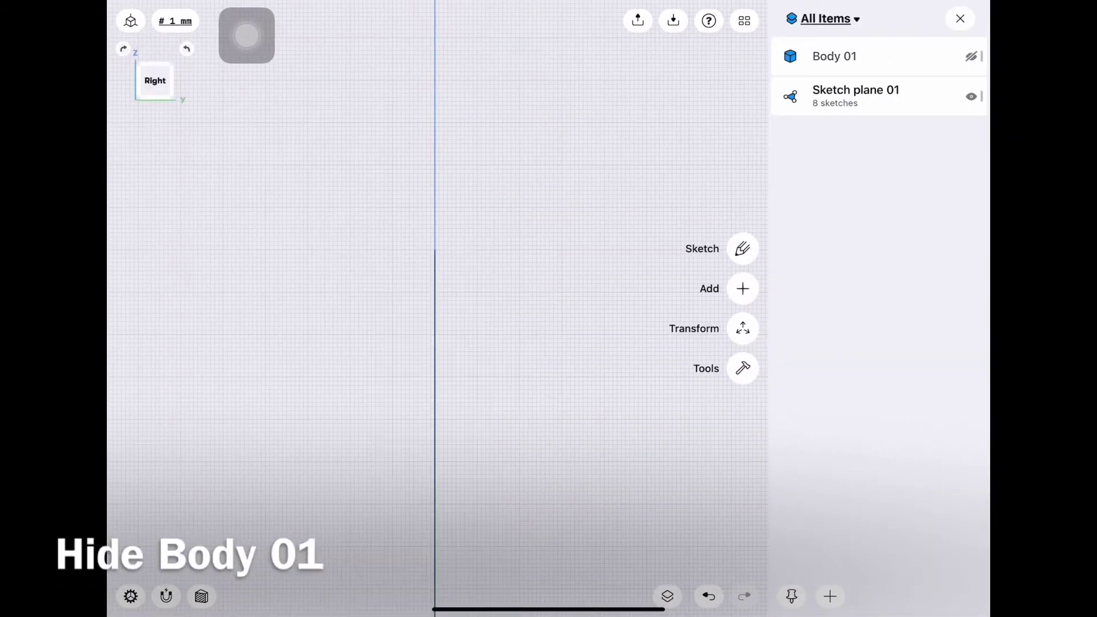
{"action": "left_click", "coordinate": [960, 18]}
- Sketch a 28 mm line extended right of the axis, ending in a 9 mm vertical drop
{"action": "left_click", "coordinate": [963, 248]}
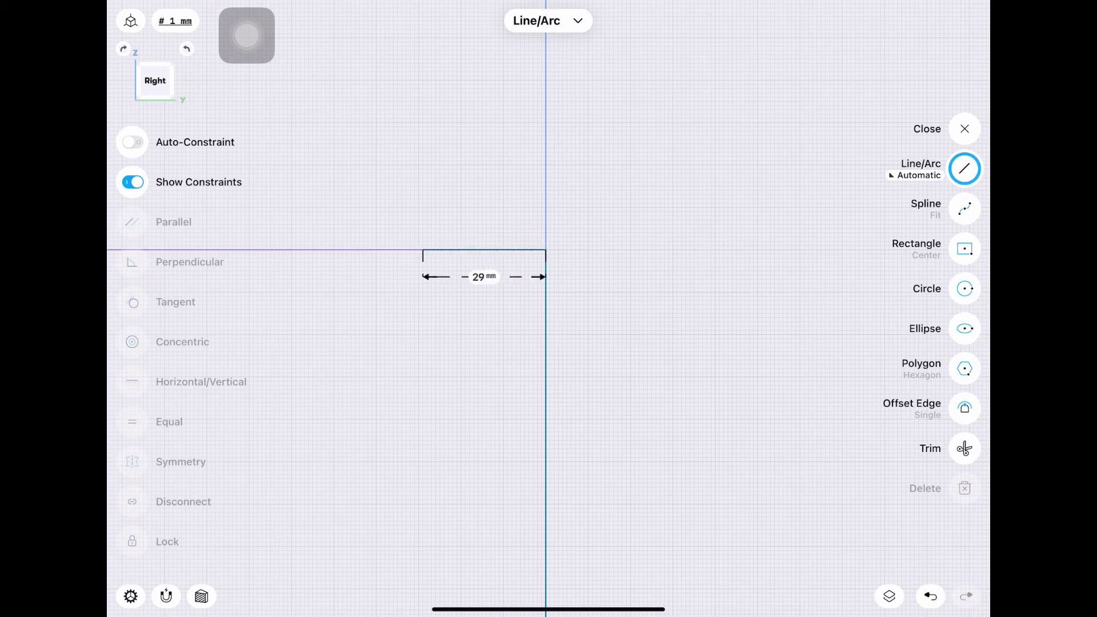
{"action": "left_click", "coordinate": [488, 277]}
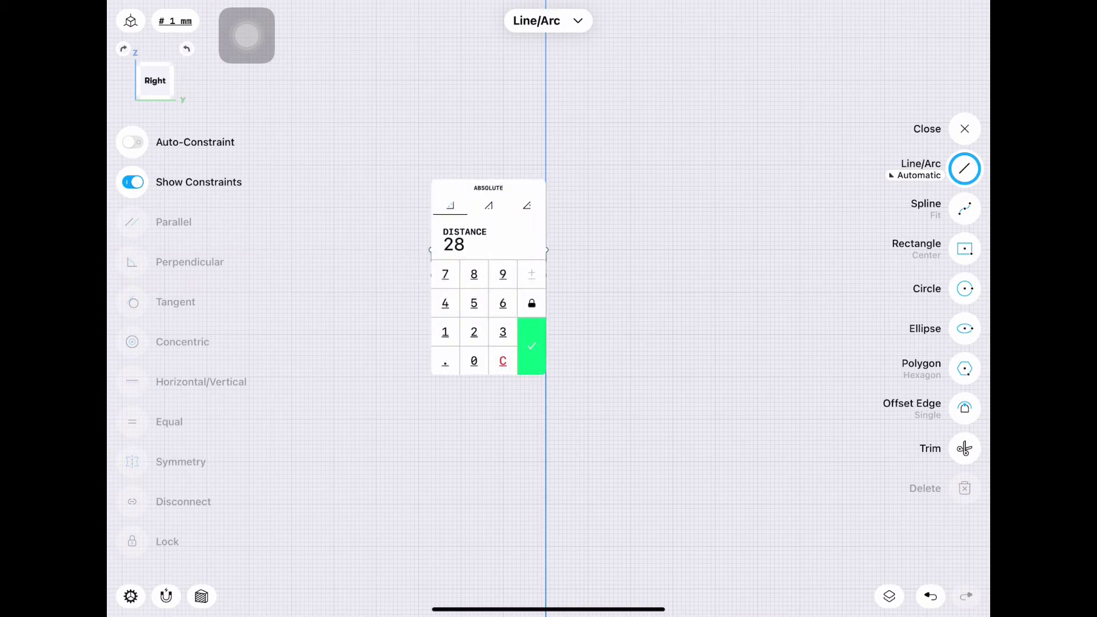
{"action": "left_click", "coordinate": [531, 345]}
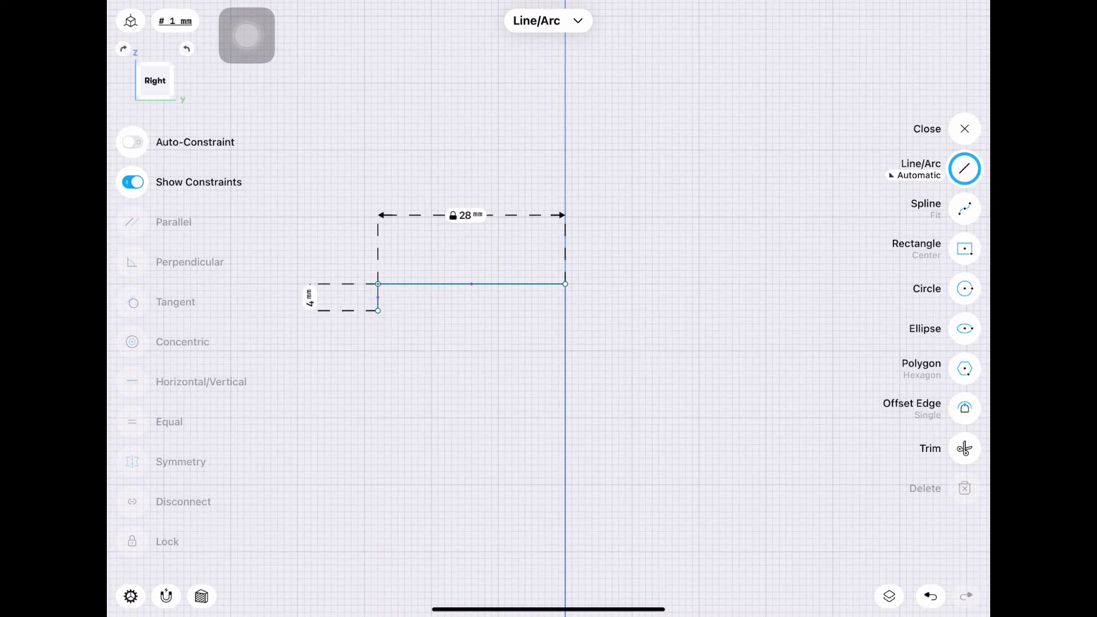
{"action": "mouse_move", "coordinate": [565, 284]}
{"action": "left_mouse_down"}
{"action": "mouse_move", "coordinate": [732, 284]}
{"action": "mouse_move", "coordinate": [752, 344]}
{"action": "left_mouse_up"}
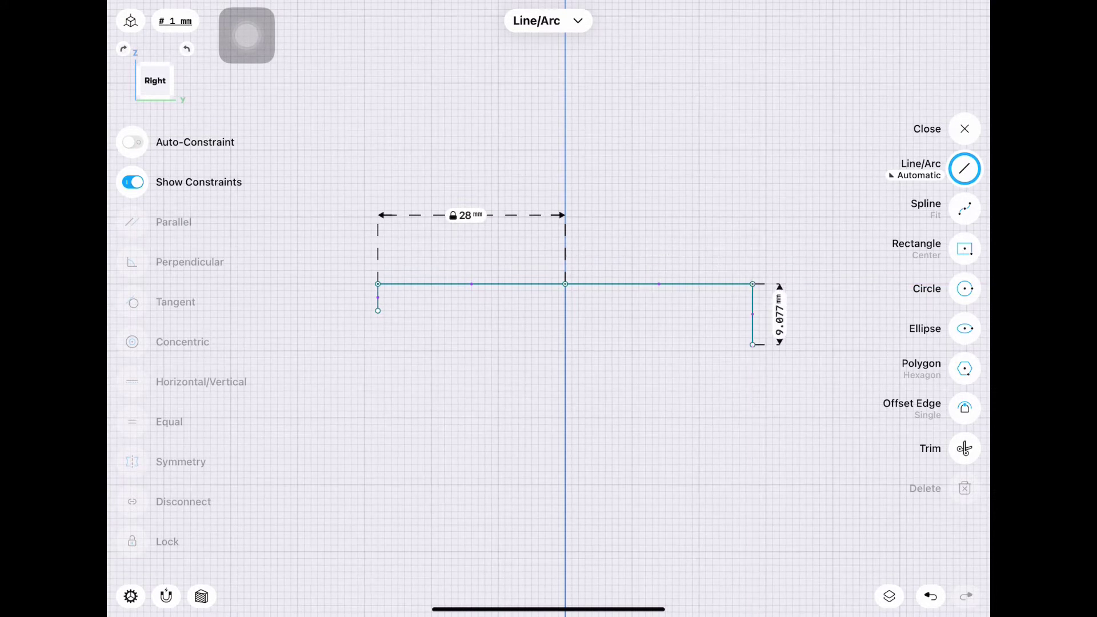
{"action": "left_click", "coordinate": [778, 315]}
{"action": "left_click", "coordinate": [822, 382]}
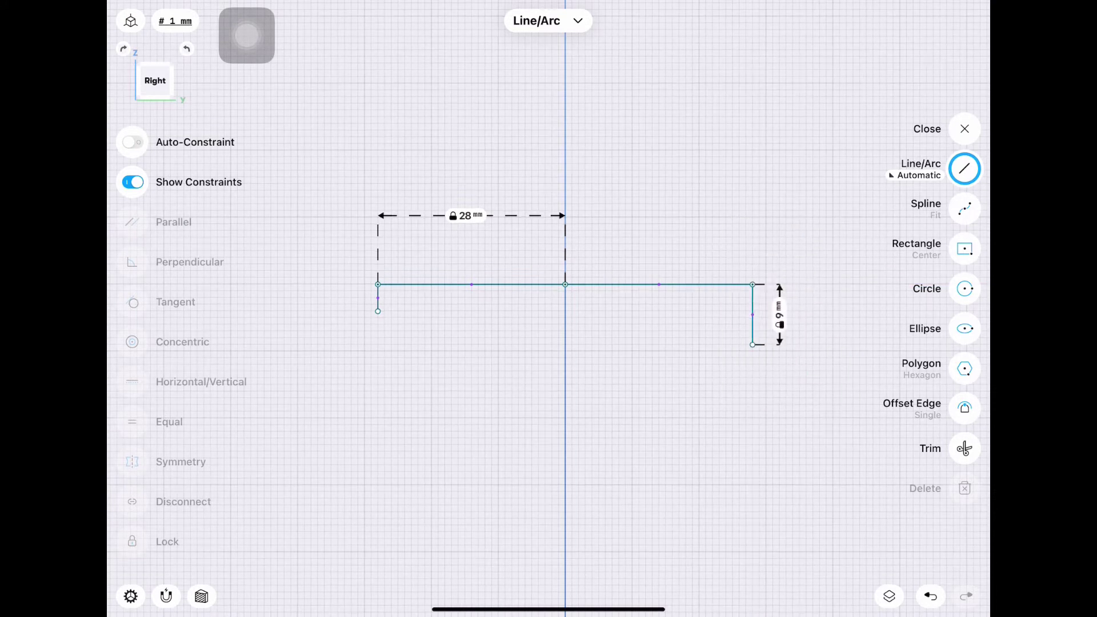
- Place 1.45 mm radius circles at the left line end and the lower-right drop end
{"action": "left_click", "coordinate": [964, 289]}
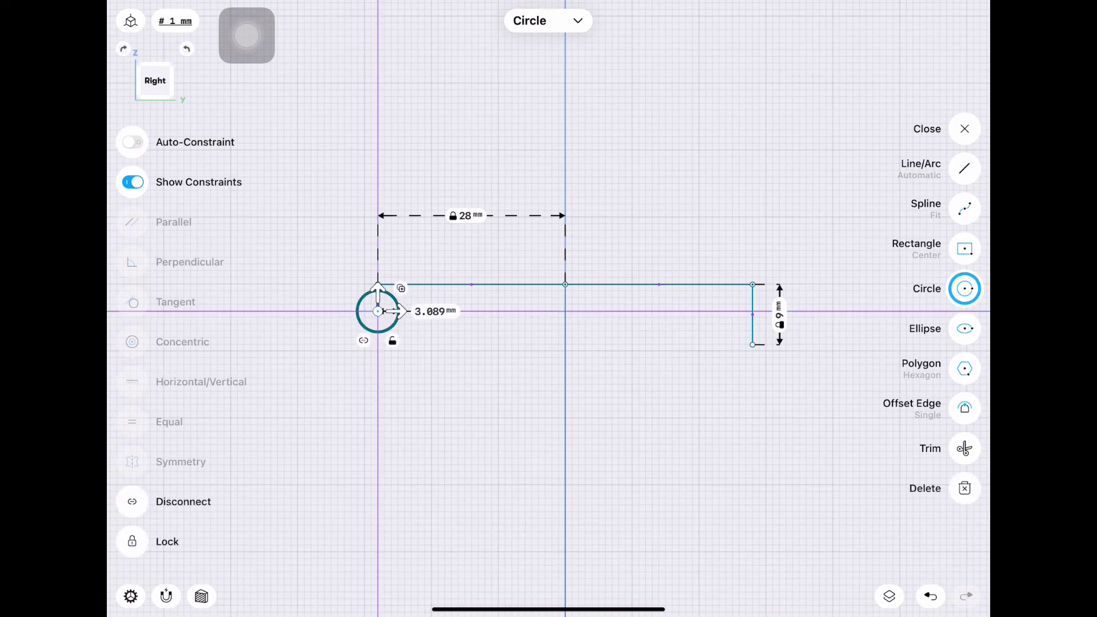
{"action": "left_click", "coordinate": [434, 311]}
{"action": "type", "text": "1.45"}
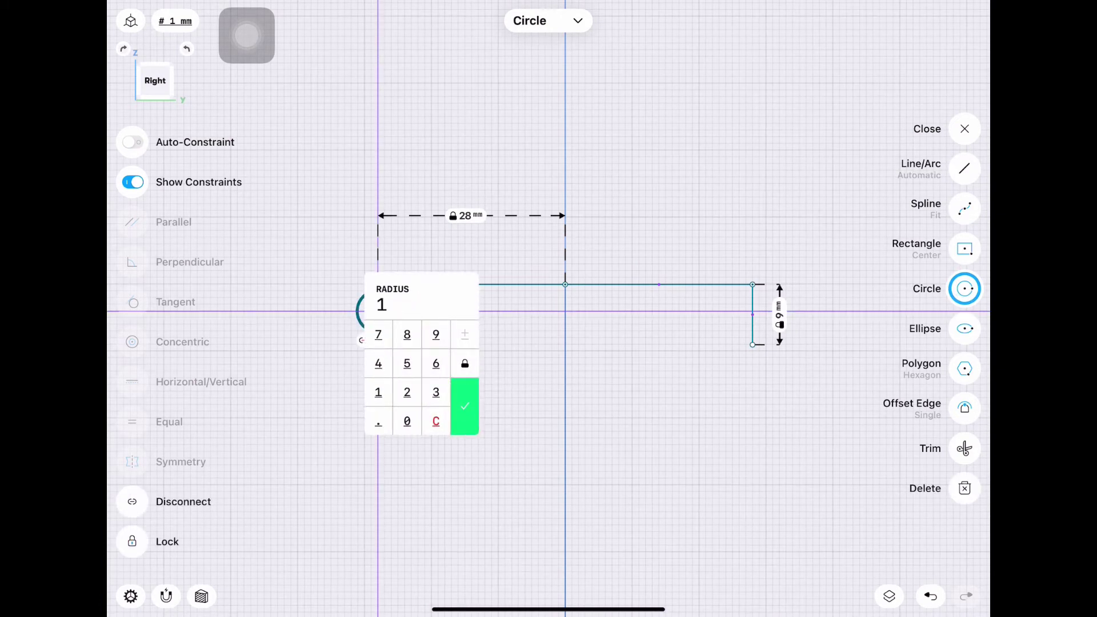
{"action": "key", "text": "Return"}
{"action": "left_click", "coordinate": [752, 345]}
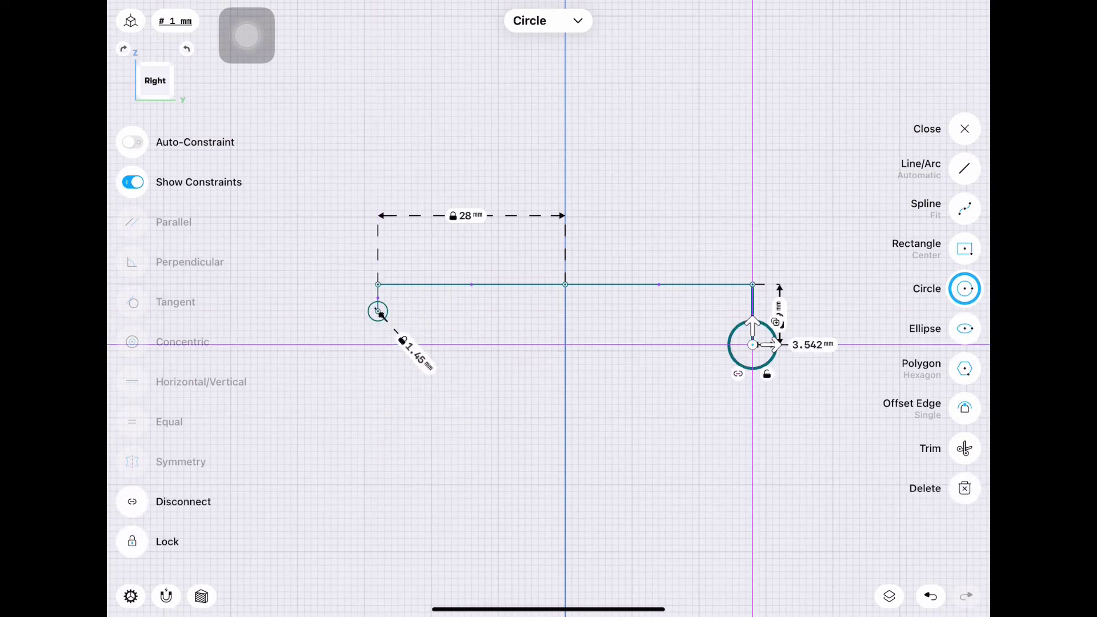
{"action": "left_click", "coordinate": [812, 376]}
{"action": "type", "text": "5"}
{"action": "key", "text": "Return"}
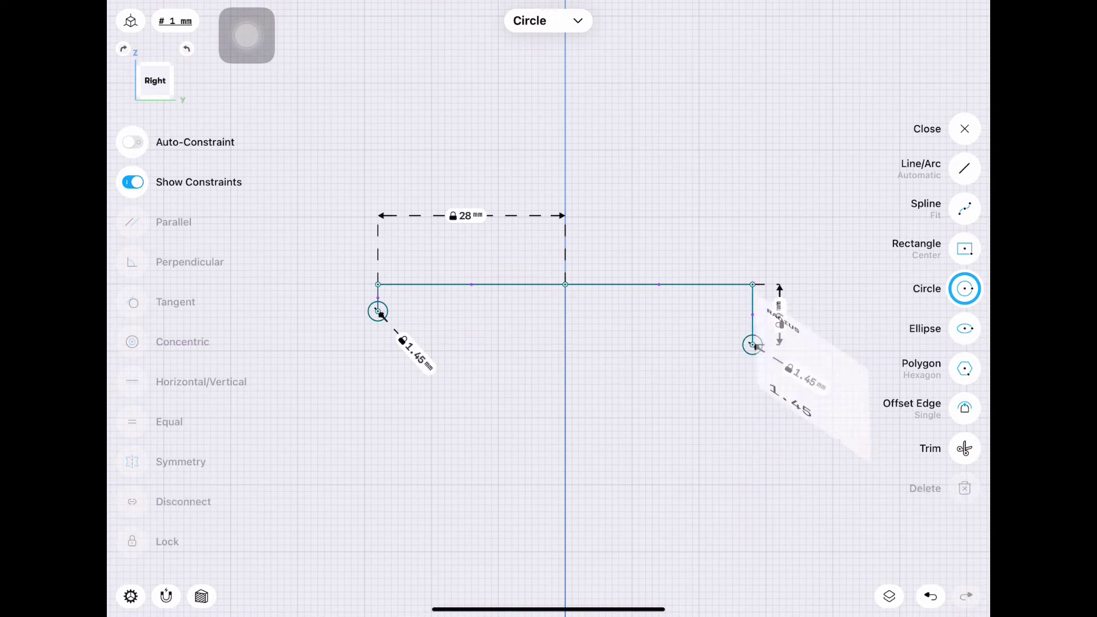
- Finish the Right-plane sketch and return to the 3D view
{"action": "left_click", "coordinate": [378, 284]}
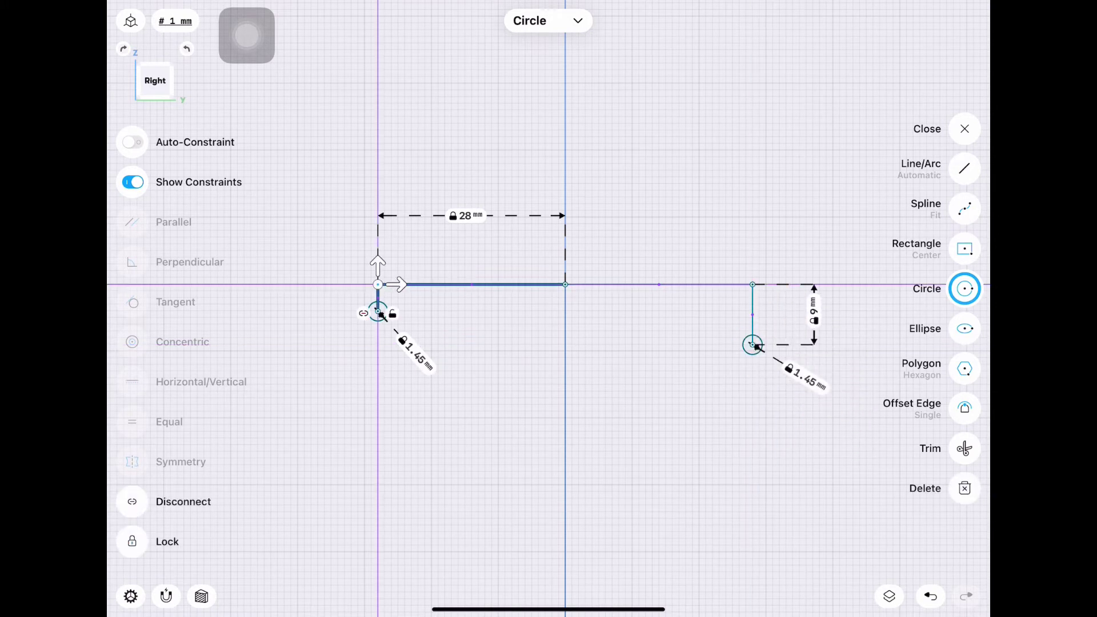
{"action": "key", "text": "Escape"}
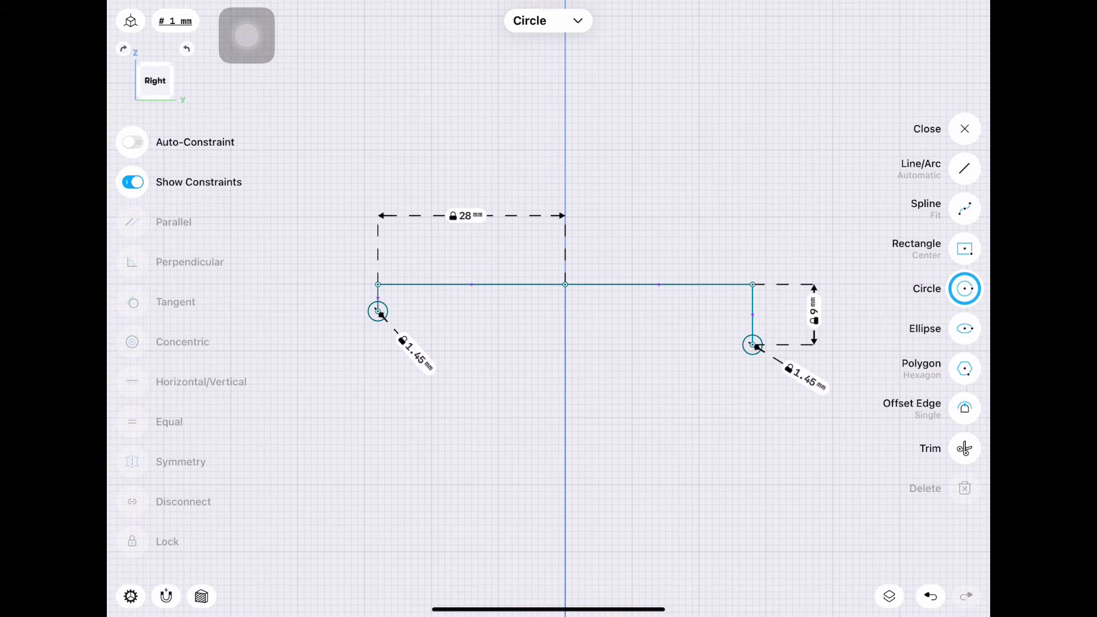
{"action": "left_click", "coordinate": [964, 168]}
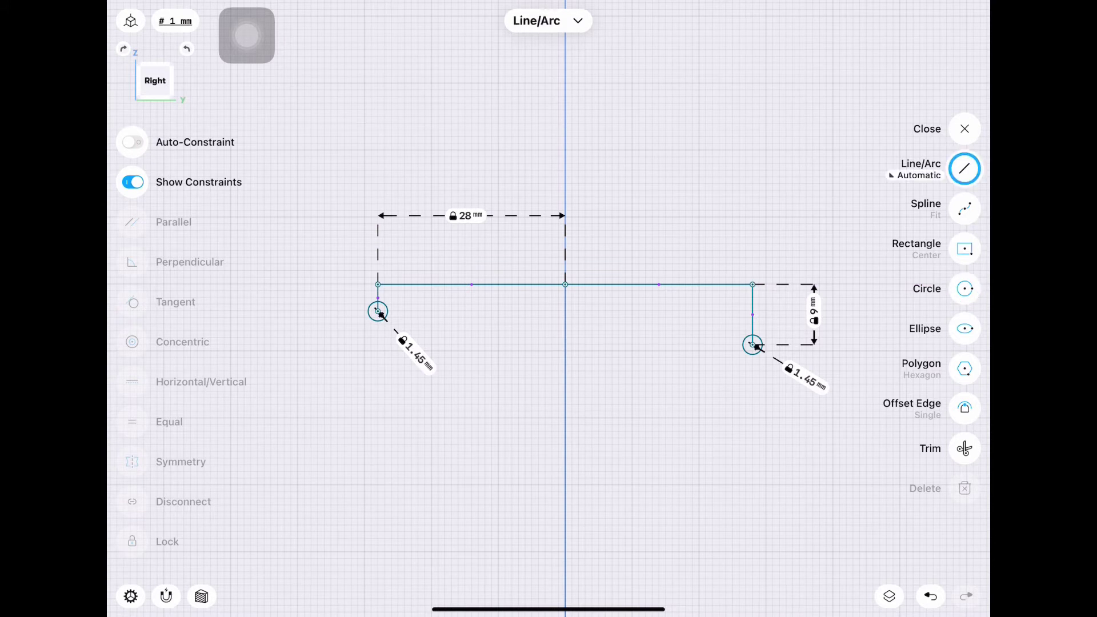
{"action": "left_click", "coordinate": [964, 129]}
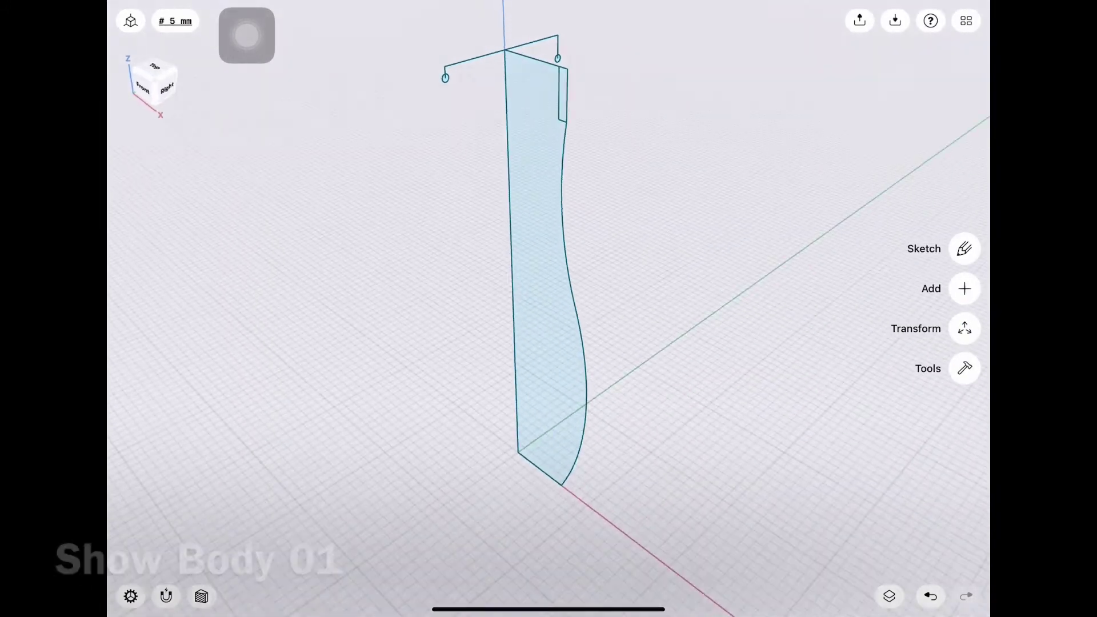
- Unhide Body 01 from the items list
{"action": "left_click", "coordinate": [889, 596]}
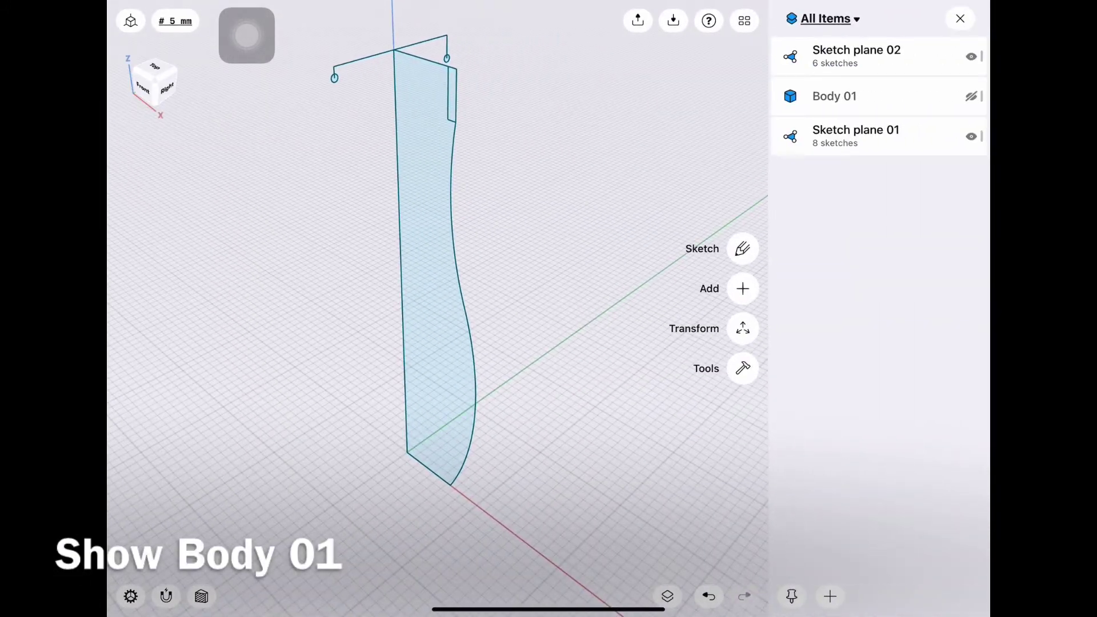
{"action": "left_click", "coordinate": [971, 96]}
{"action": "left_click", "coordinate": [960, 19]}
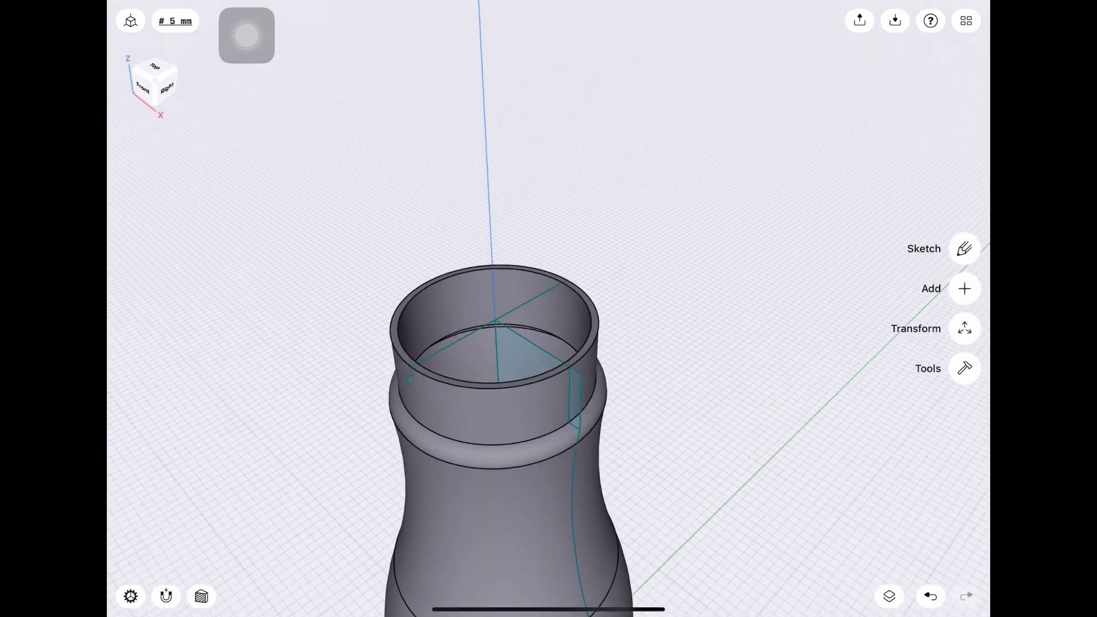
{"action": "scroll", "coordinate": [548, 342], "scroll_direction": "up", "scroll_amount": 5}
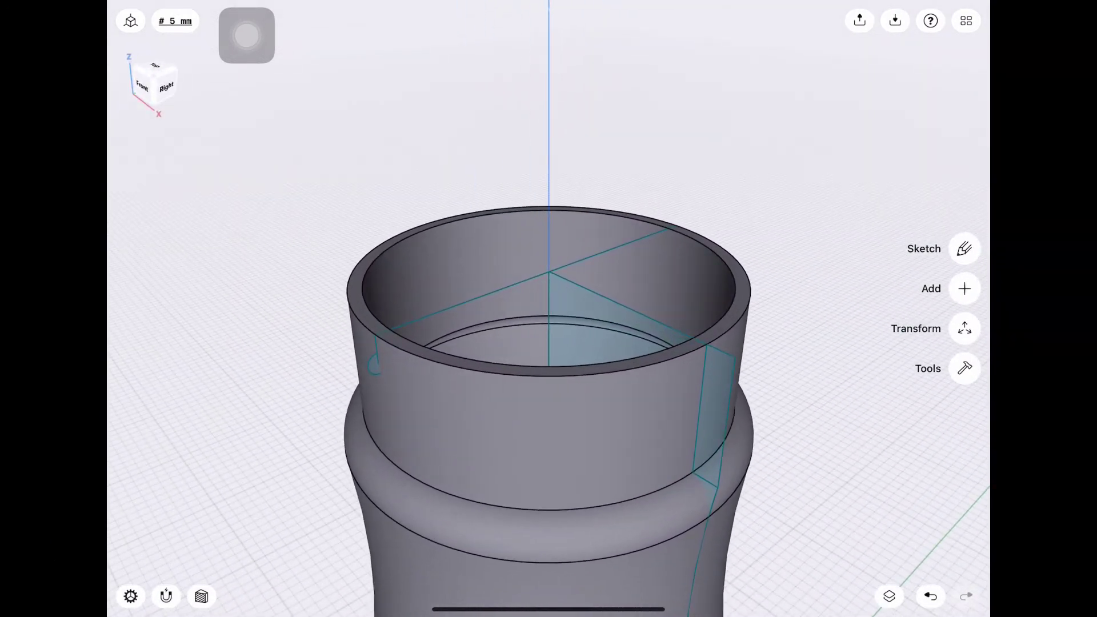
- Start a revolve of the small circle profile around the bottle's vertical axis
{"action": "left_click", "coordinate": [964, 368]}
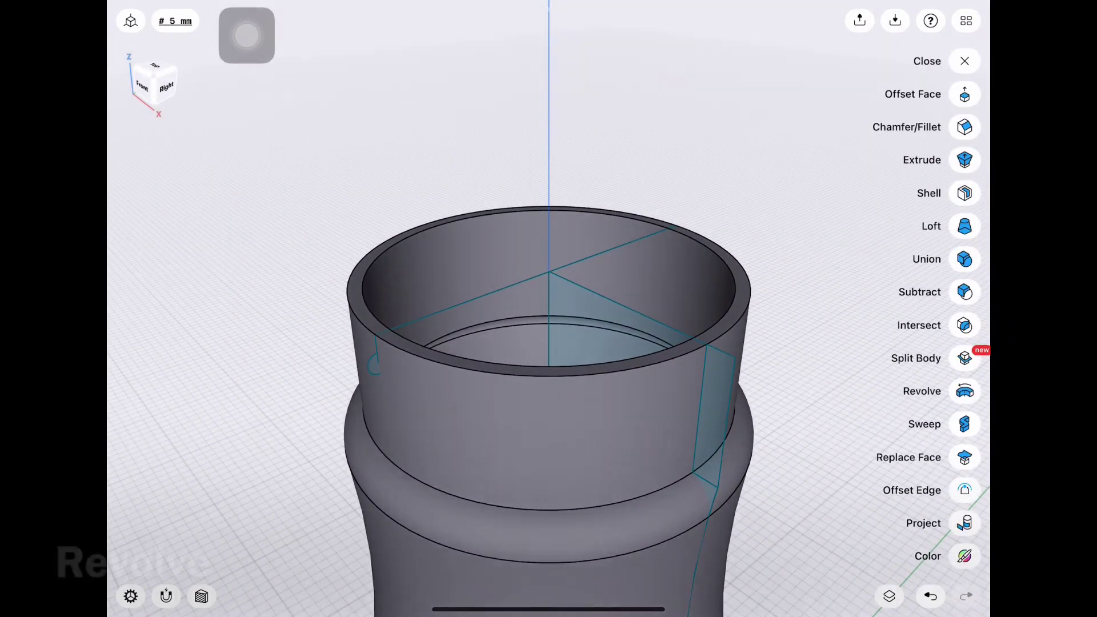
{"action": "left_click", "coordinate": [964, 391]}
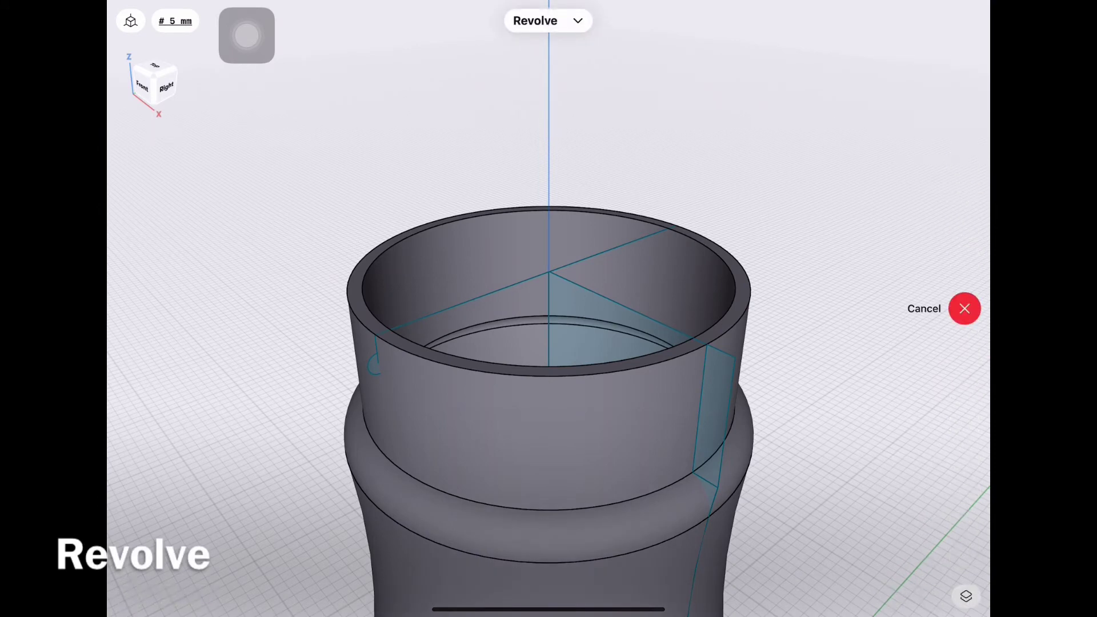
{"action": "scroll", "coordinate": [548, 342], "scroll_direction": "up", "scroll_amount": 2}
{"action": "left_click", "coordinate": [381, 382]}
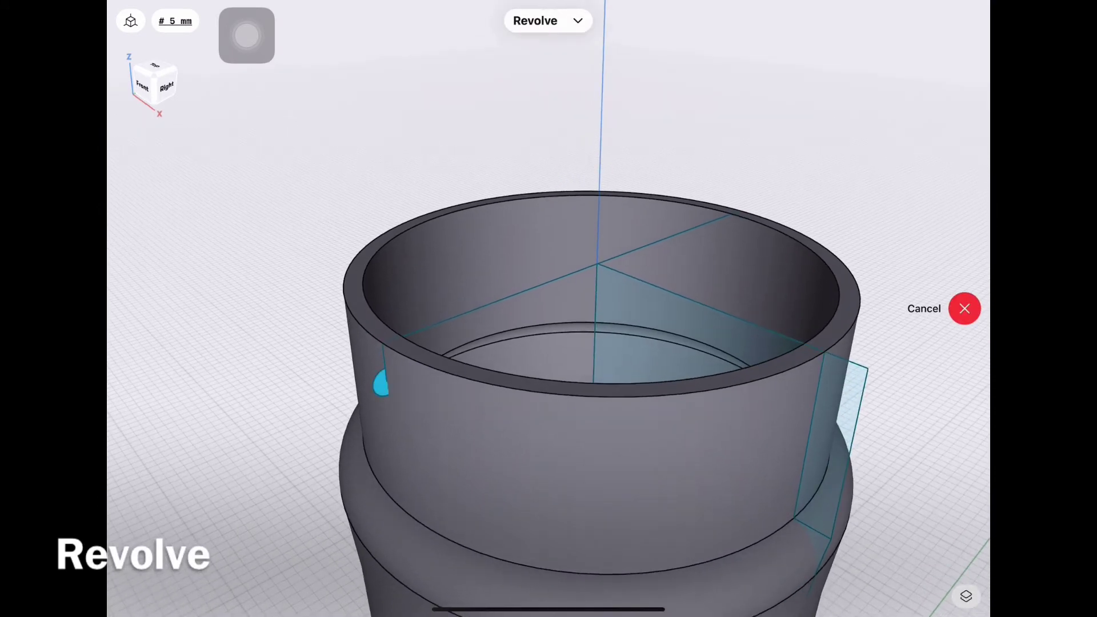
{"action": "left_click", "coordinate": [594, 354]}
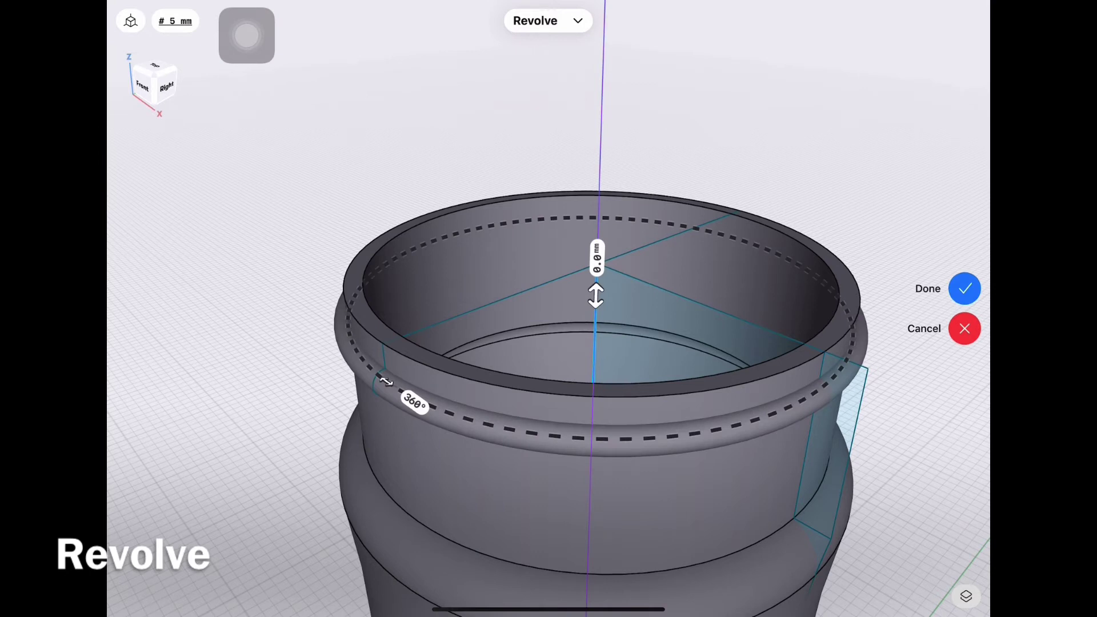
{"action": "middle_click_drag", "start_coordinate": [594, 343], "coordinate": [550, 320]}
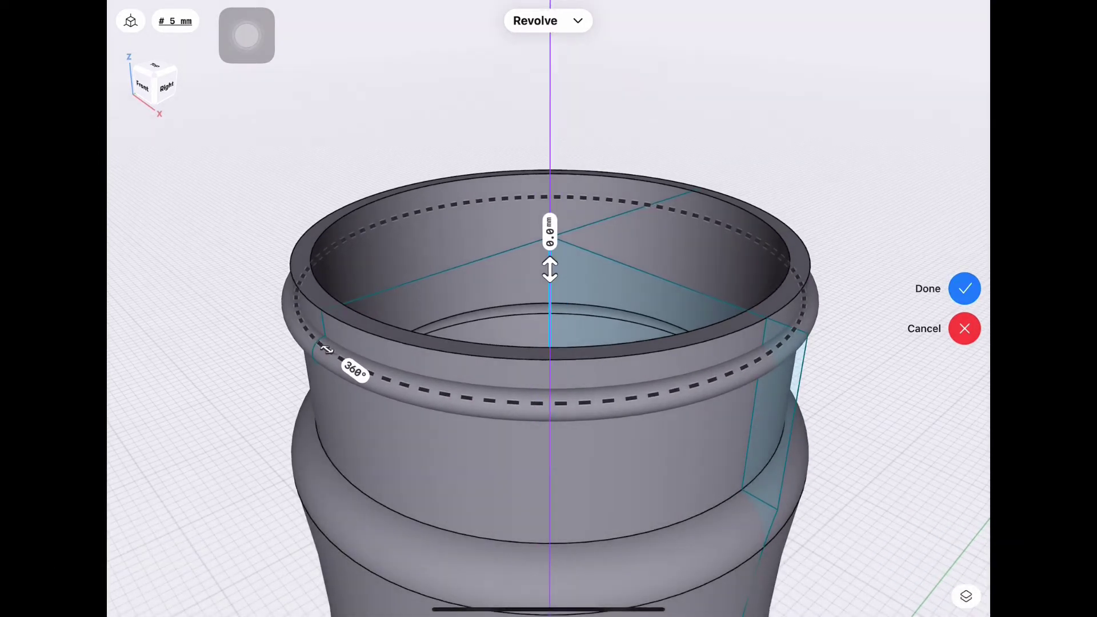
- Offset the revolve downward and sweep it to a full -360° helix
{"action": "left_click_drag", "start_coordinate": [327, 350], "coordinate": [738, 230]}
{"action": "left_click_drag", "start_coordinate": [549, 269], "coordinate": [549, 277]}
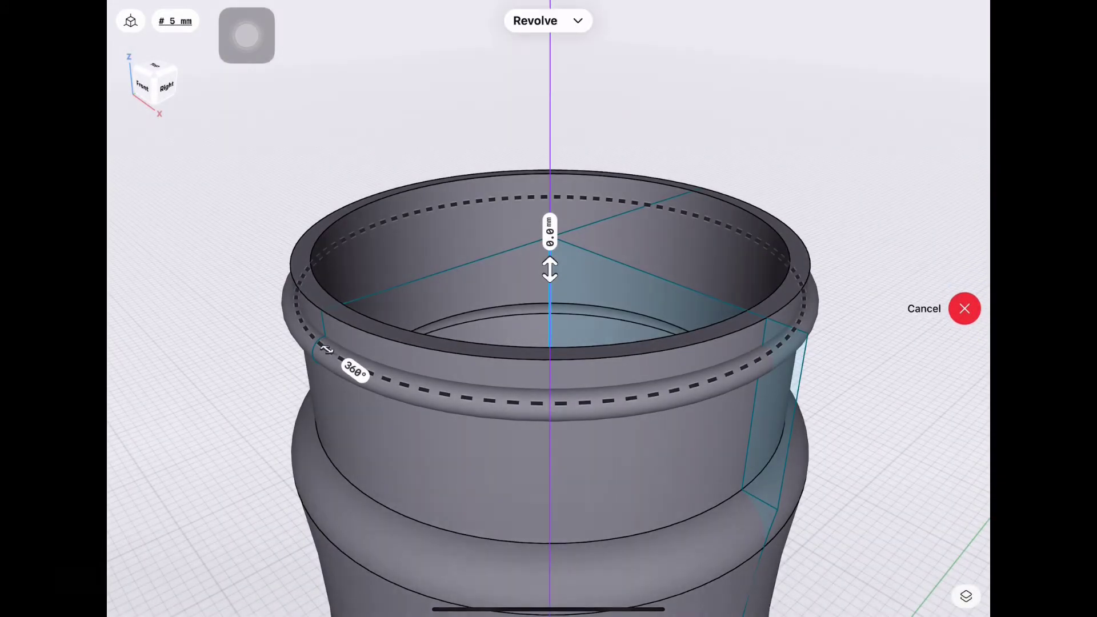
{"action": "left_click_drag", "start_coordinate": [549, 269], "coordinate": [550, 323]}
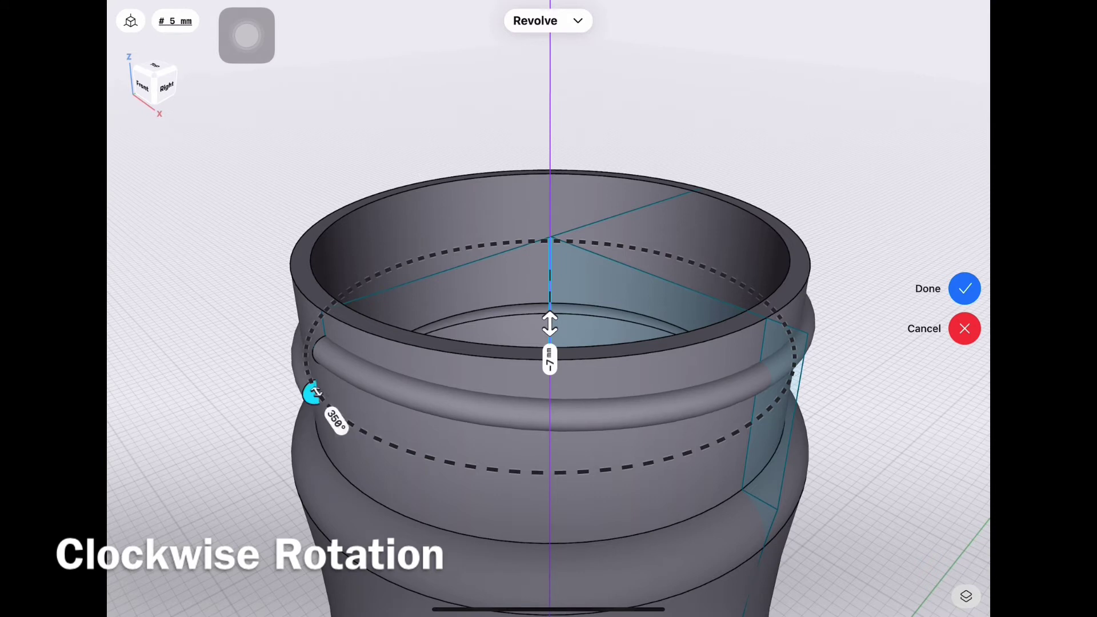
{"action": "mouse_move", "coordinate": [313, 393]}
{"action": "left_mouse_down"}
{"action": "mouse_move", "coordinate": [426, 254]}
{"action": "mouse_move", "coordinate": [791, 343]}
{"action": "mouse_move", "coordinate": [399, 453]}
{"action": "mouse_move", "coordinate": [416, 258]}
{"action": "left_mouse_up"}
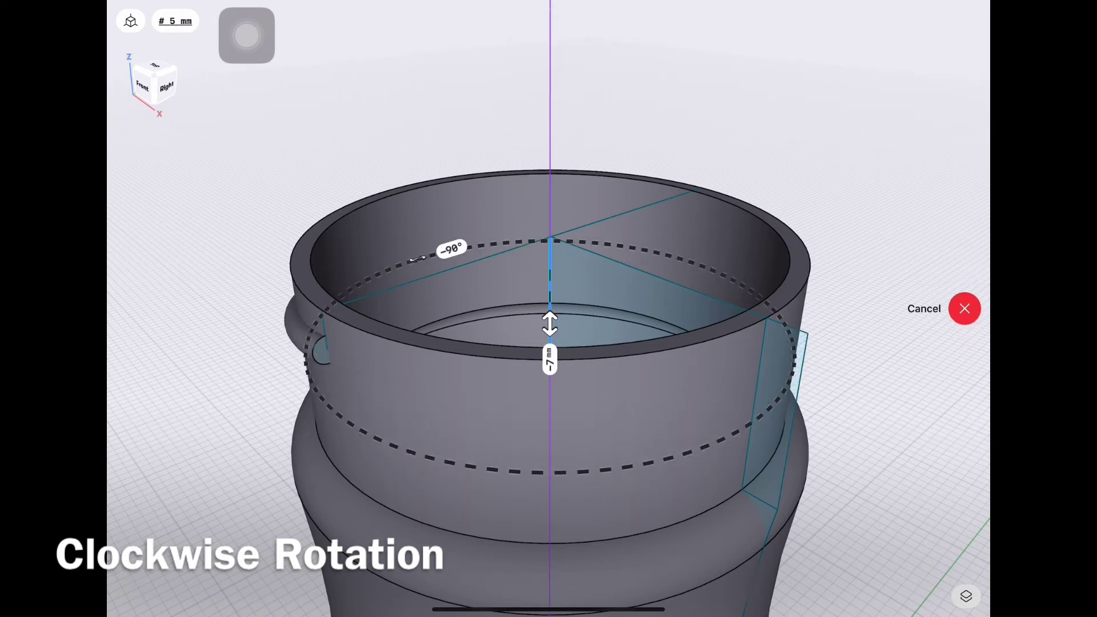
{"action": "mouse_move", "coordinate": [619, 246]}
{"action": "left_mouse_down"}
{"action": "mouse_move", "coordinate": [788, 392]}
{"action": "mouse_move", "coordinate": [428, 453]}
{"action": "mouse_move", "coordinate": [336, 413]}
{"action": "left_mouse_up"}
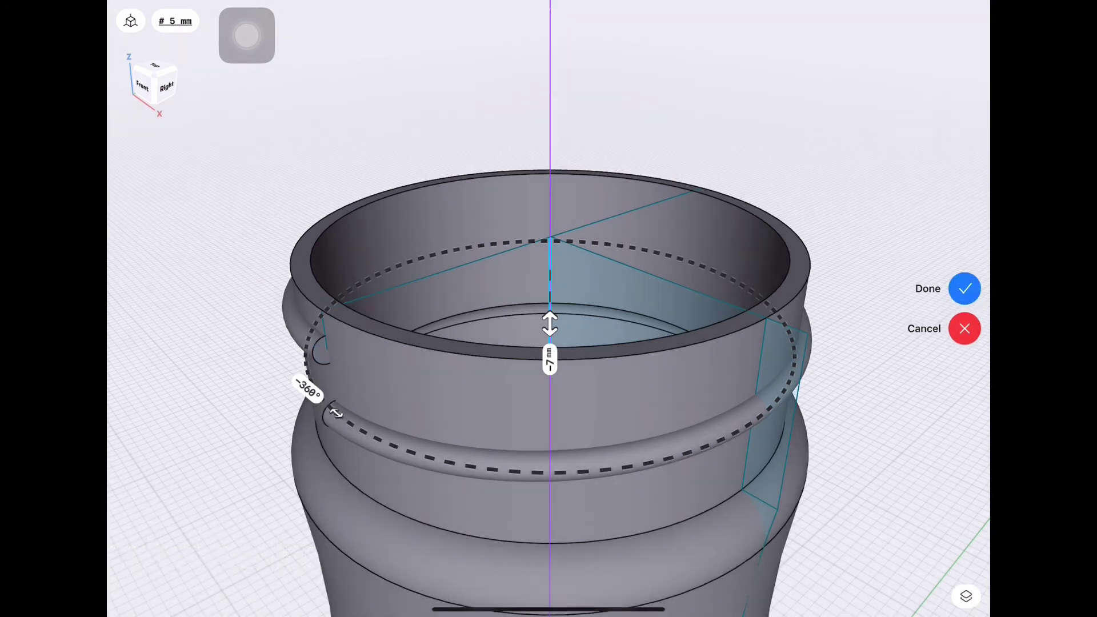
- View from the Right plane and set the helix height to -10 mm
{"action": "left_click_drag", "start_coordinate": [714, 143], "coordinate": [457, 228]}
{"action": "left_click_drag", "start_coordinate": [619, 285], "coordinate": [551, 325]}
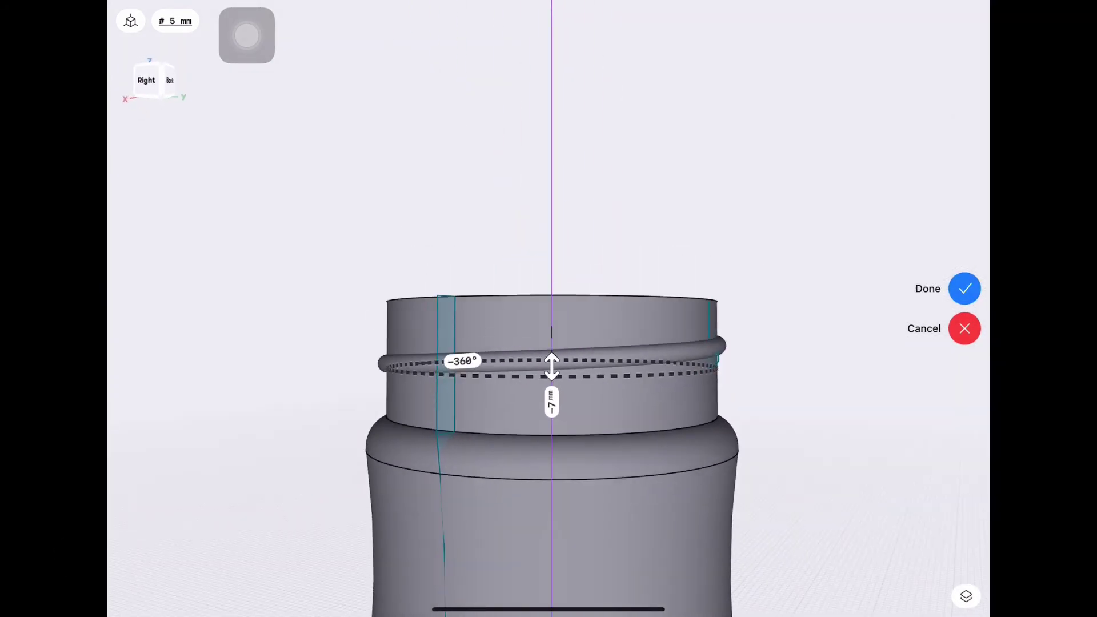
{"action": "left_click", "coordinate": [147, 80]}
{"action": "scroll", "coordinate": [477, 343], "scroll_direction": "up", "scroll_amount": 3}
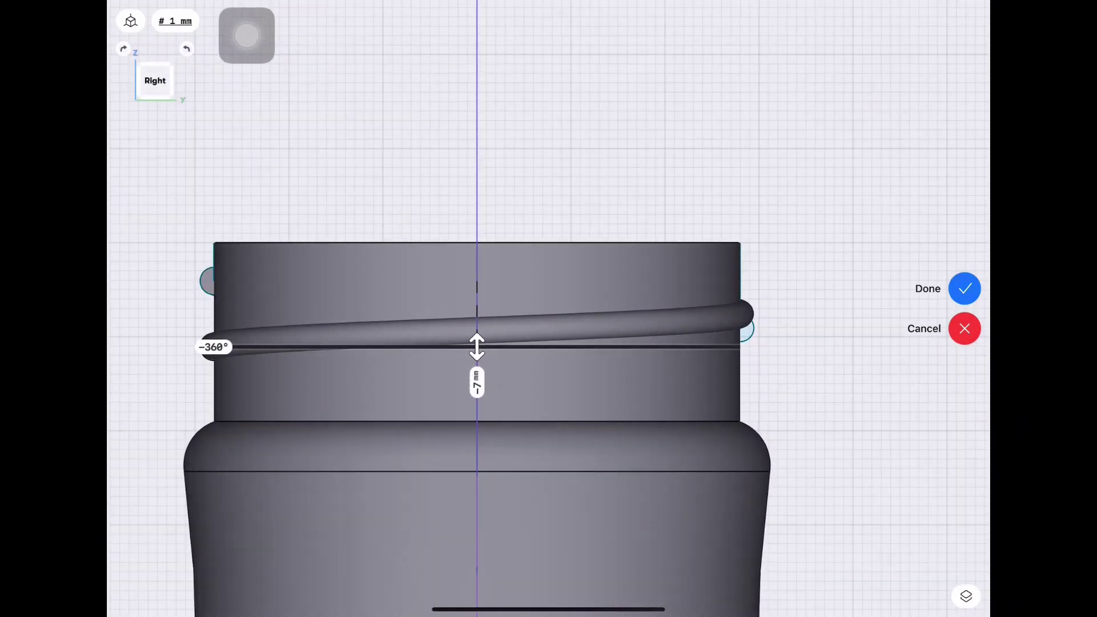
{"action": "left_click", "coordinate": [477, 382]}
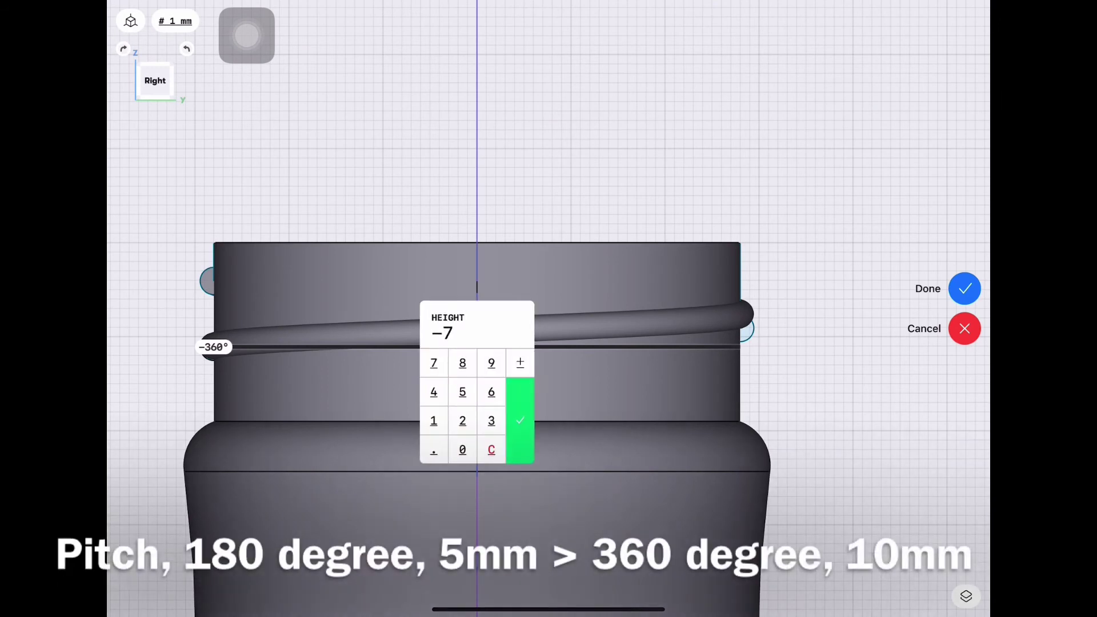
{"action": "left_click", "coordinate": [519, 420]}
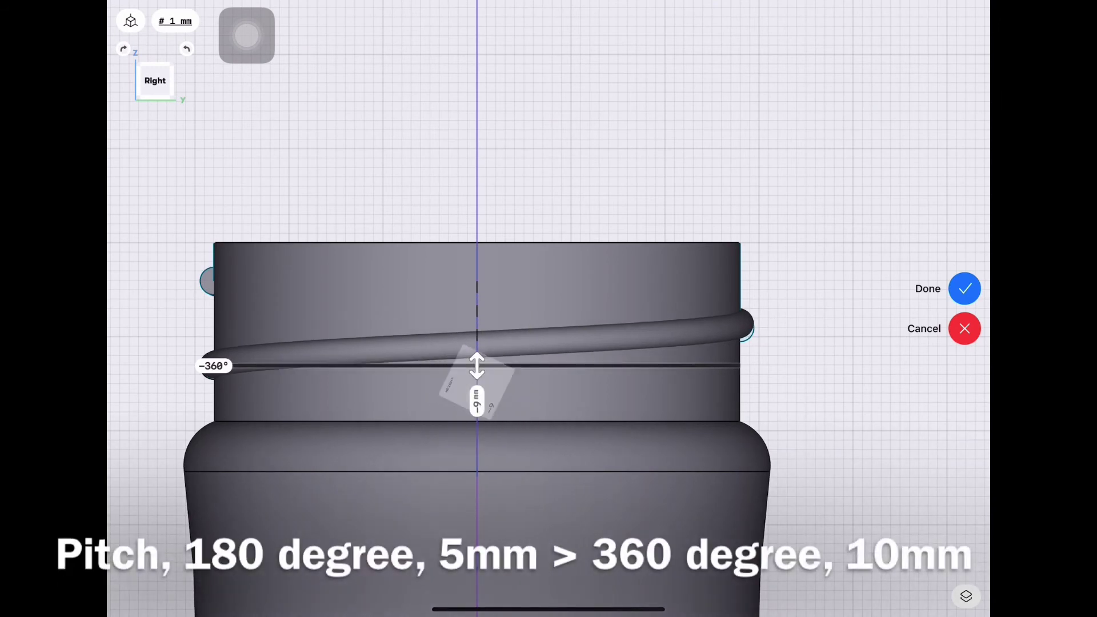
{"action": "left_click", "coordinate": [477, 392]}
{"action": "left_click", "coordinate": [434, 439]}
{"action": "left_click", "coordinate": [462, 468]}
{"action": "left_click", "coordinate": [520, 439]}
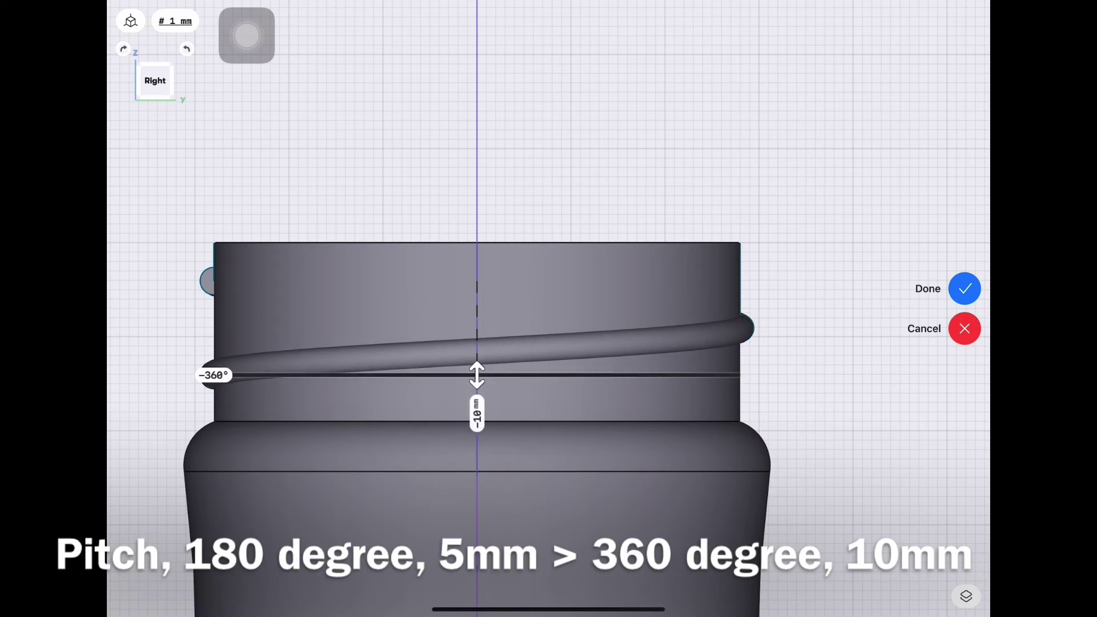
- Accept the helical thread sweep and orbit to view the neck
{"action": "left_click", "coordinate": [964, 288]}
{"action": "scroll", "coordinate": [477, 342], "scroll_direction": "down", "scroll_amount": 3}
{"action": "left_click_drag", "start_coordinate": [685, 400], "coordinate": [600, 399]}
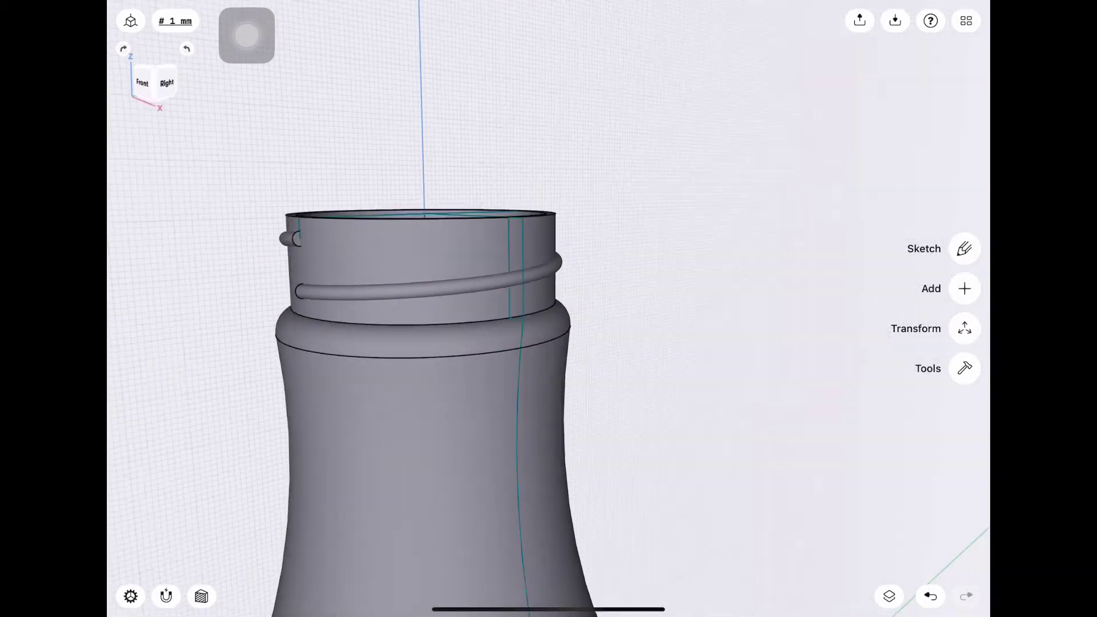
{"action": "left_click_drag", "start_coordinate": [548, 257], "coordinate": [548, 343]}
{"action": "scroll", "coordinate": [548, 308], "scroll_direction": "down", "scroll_amount": 3}
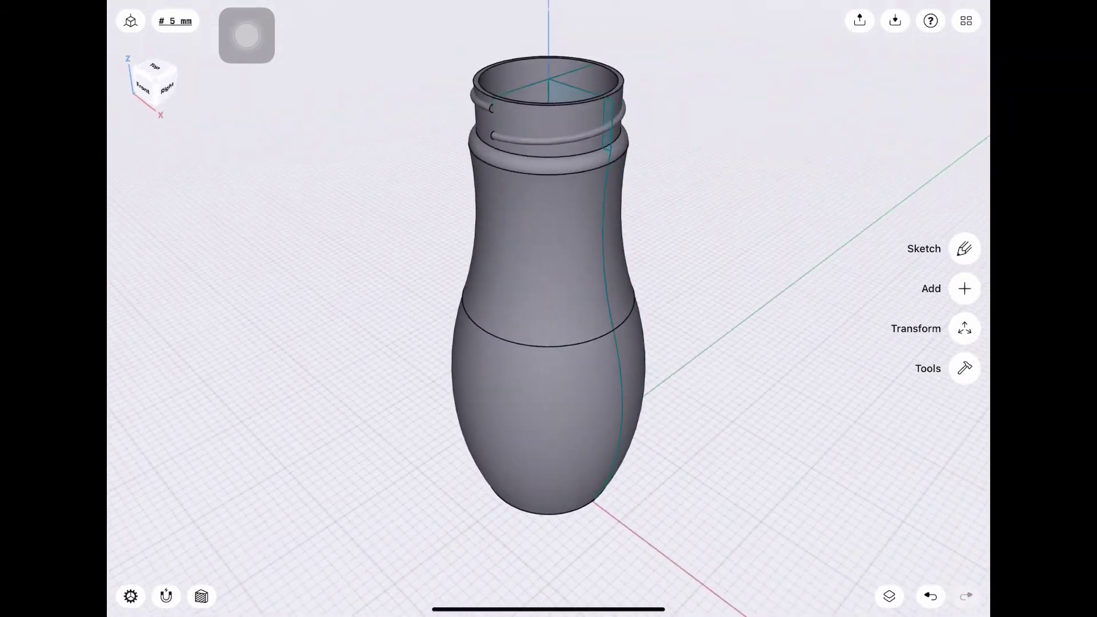
- Hide Sketch plane 01 and 02 in the items list, then inspect the neck
{"action": "left_click", "coordinate": [888, 595]}
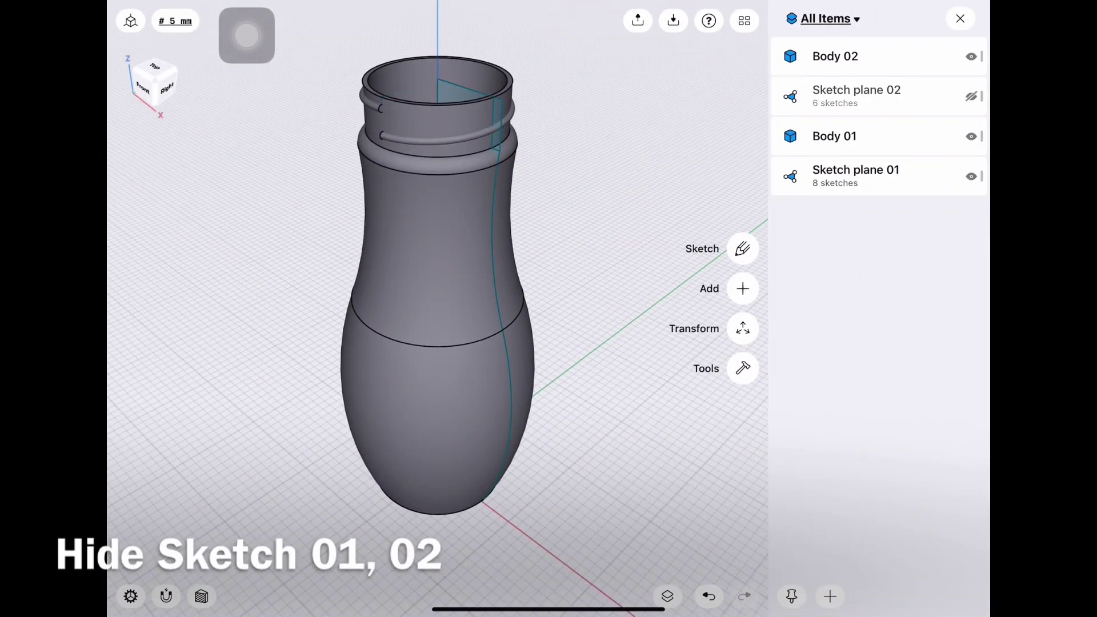
{"action": "left_click", "coordinate": [960, 19]}
{"action": "scroll", "coordinate": [468, 371], "scroll_direction": "up", "scroll_amount": 5}
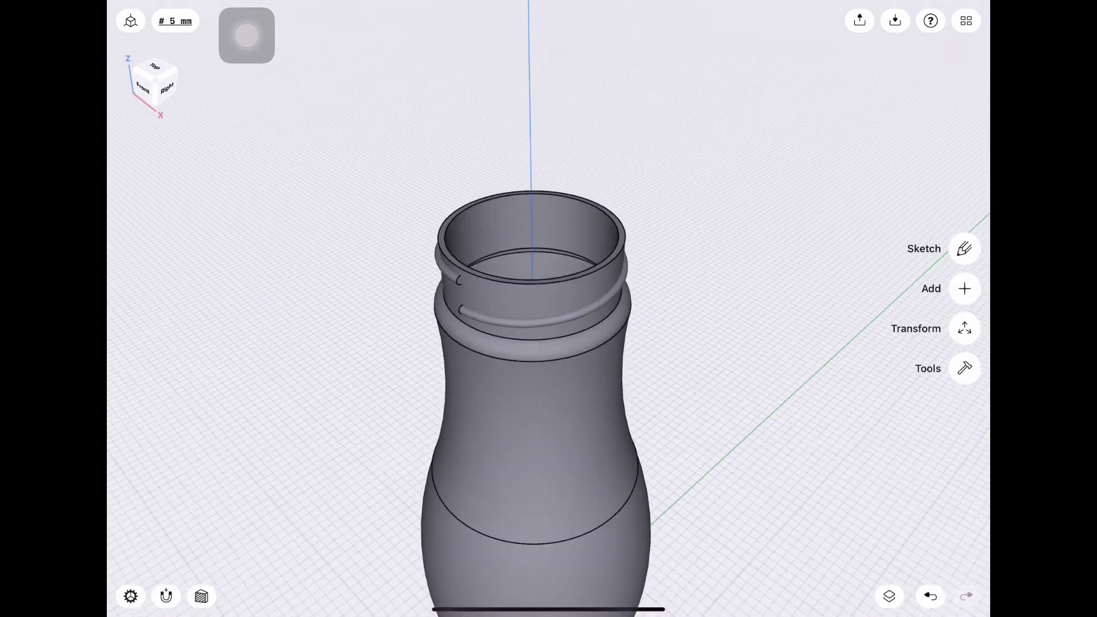
{"action": "left_click_drag", "start_coordinate": [548, 286], "coordinate": [549, 371]}
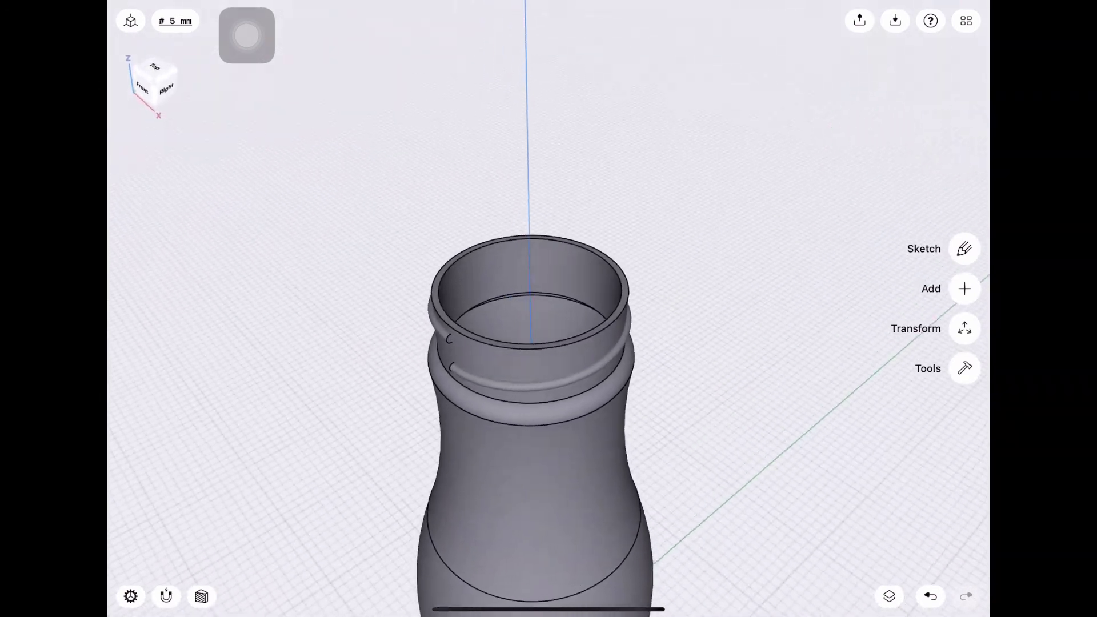
{"action": "scroll", "coordinate": [531, 314], "scroll_direction": "up", "scroll_amount": 3}
{"action": "scroll", "coordinate": [531, 314], "scroll_direction": "up", "scroll_amount": 3}
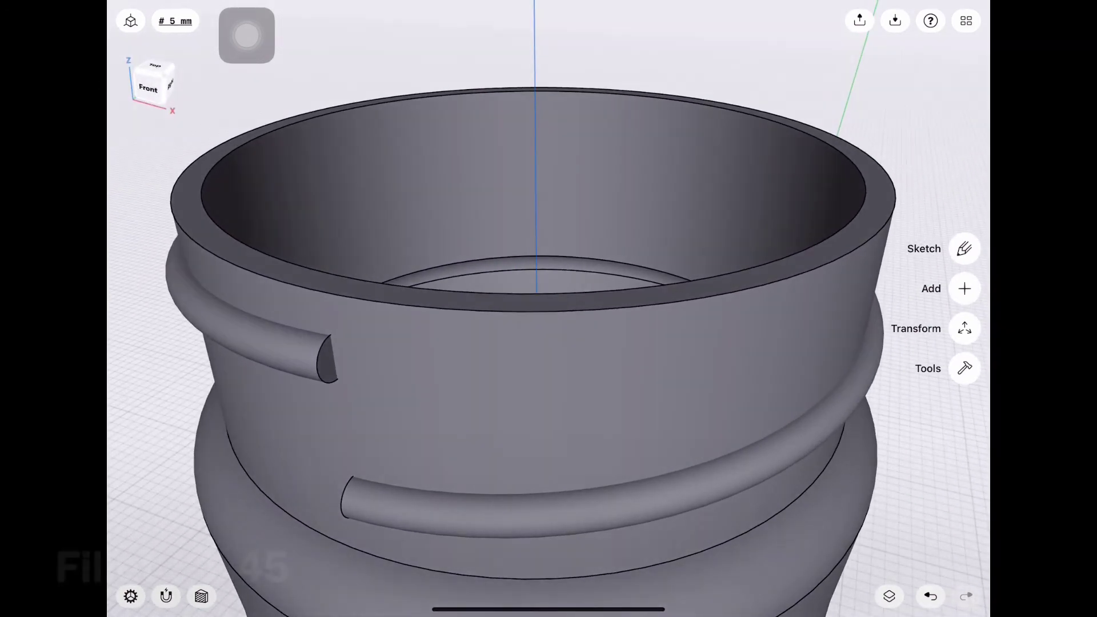
- Round the upper thread end with a 1.45 mm fillet
{"action": "left_click", "coordinate": [319, 363]}
{"action": "left_click", "coordinate": [326, 423]}
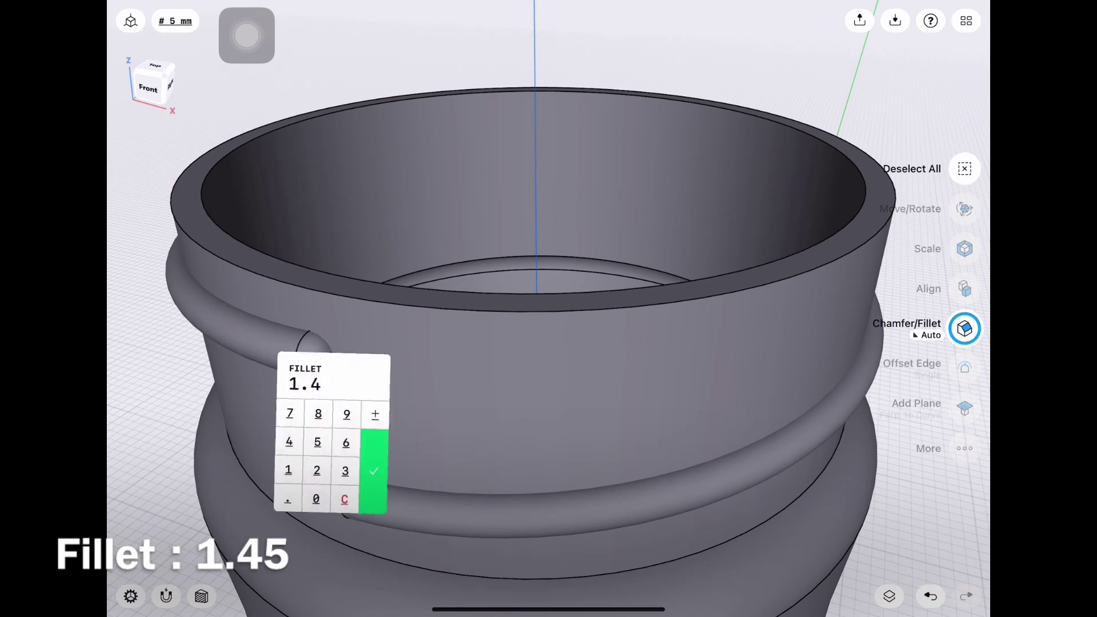
{"action": "type", "text": "1"}
{"action": "left_click", "coordinate": [318, 442]}
{"action": "left_click", "coordinate": [375, 471]}
- Round the lower thread end with a 1.45 mm fillet
{"action": "left_click_drag", "start_coordinate": [628, 342], "coordinate": [428, 372]}
{"action": "left_click", "coordinate": [401, 520]}
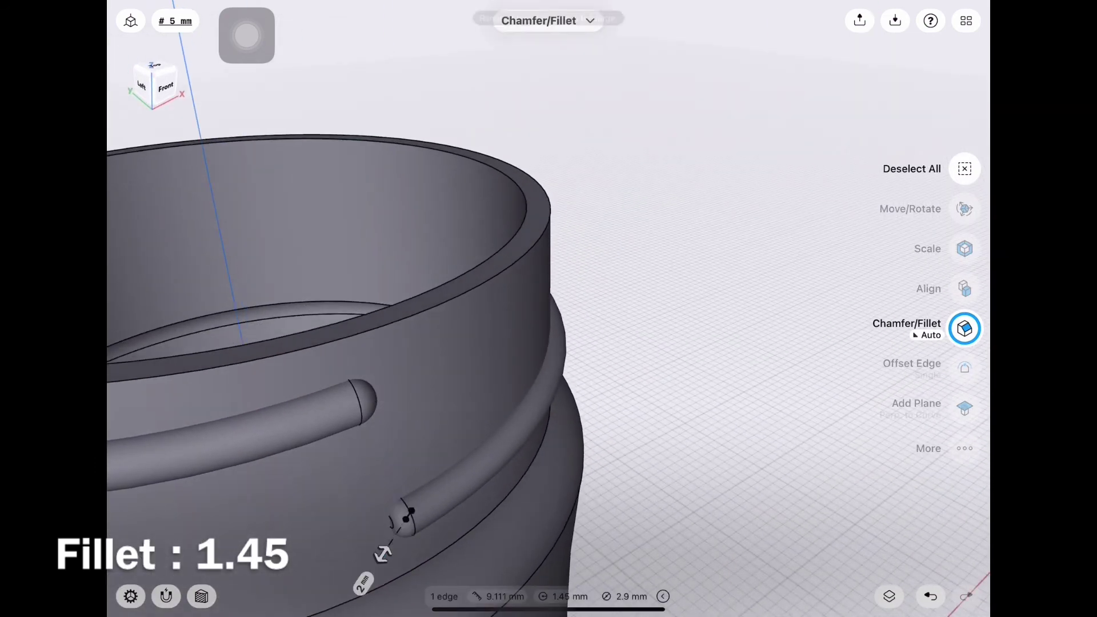
{"action": "left_click", "coordinate": [366, 580]}
{"action": "type", "text": "1.4"}
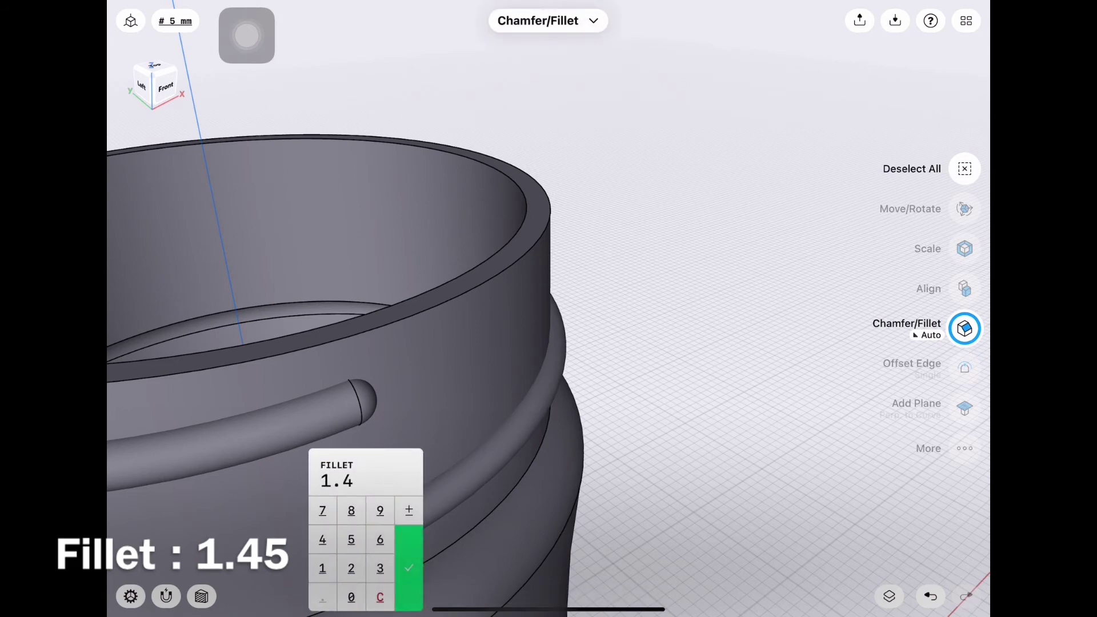
{"action": "left_click", "coordinate": [351, 539]}
{"action": "left_click", "coordinate": [409, 567]}
{"action": "left_click_drag", "start_coordinate": [743, 285], "coordinate": [743, 514]}
{"action": "mouse_move", "coordinate": [743, 228]}
{"action": "left_mouse_down"}
{"action": "mouse_move", "coordinate": [743, 457]}
{"action": "mouse_move", "coordinate": [766, 485]}
{"action": "left_mouse_up"}
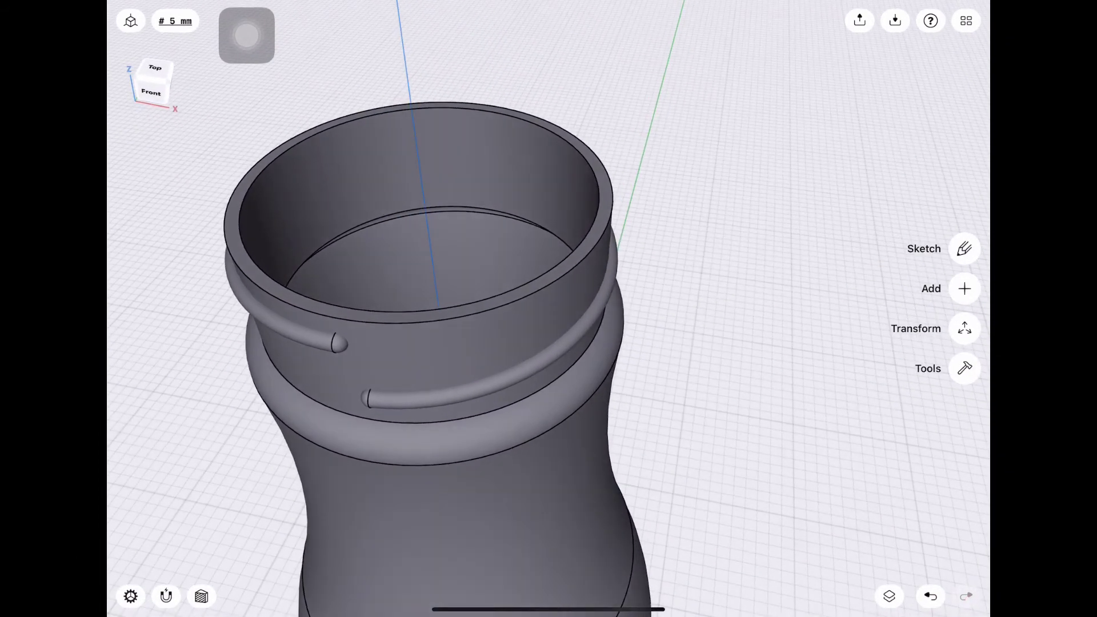
- Union the bottle and thread into one body and orbit to check it
{"action": "left_click", "coordinate": [964, 368]}
{"action": "left_click", "coordinate": [964, 259]}
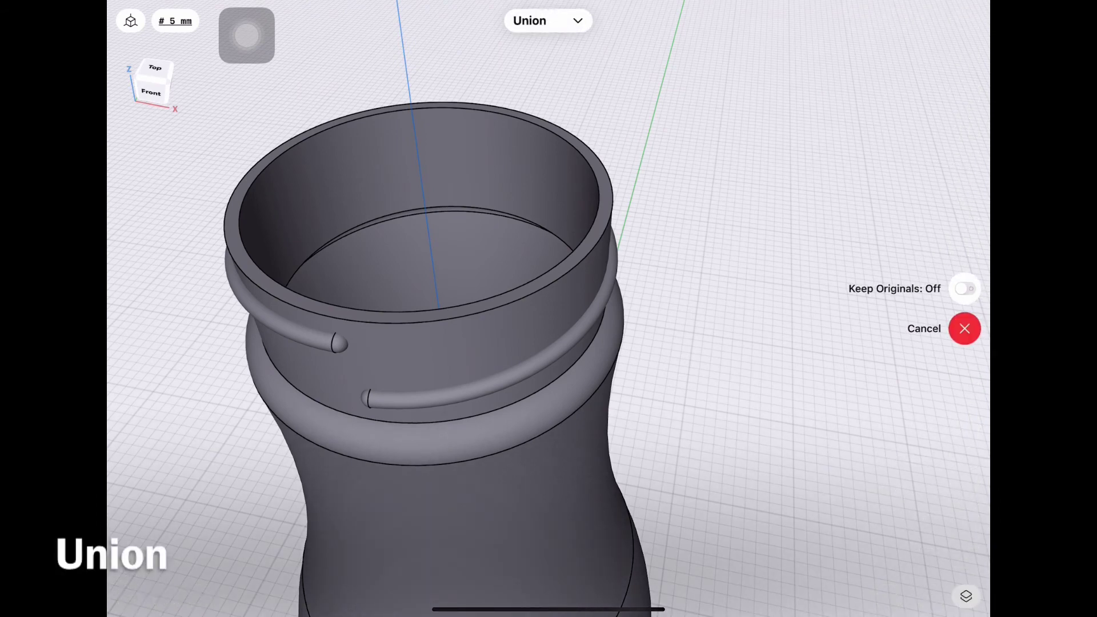
{"action": "left_click", "coordinate": [434, 400]}
{"action": "left_click", "coordinate": [964, 265]}
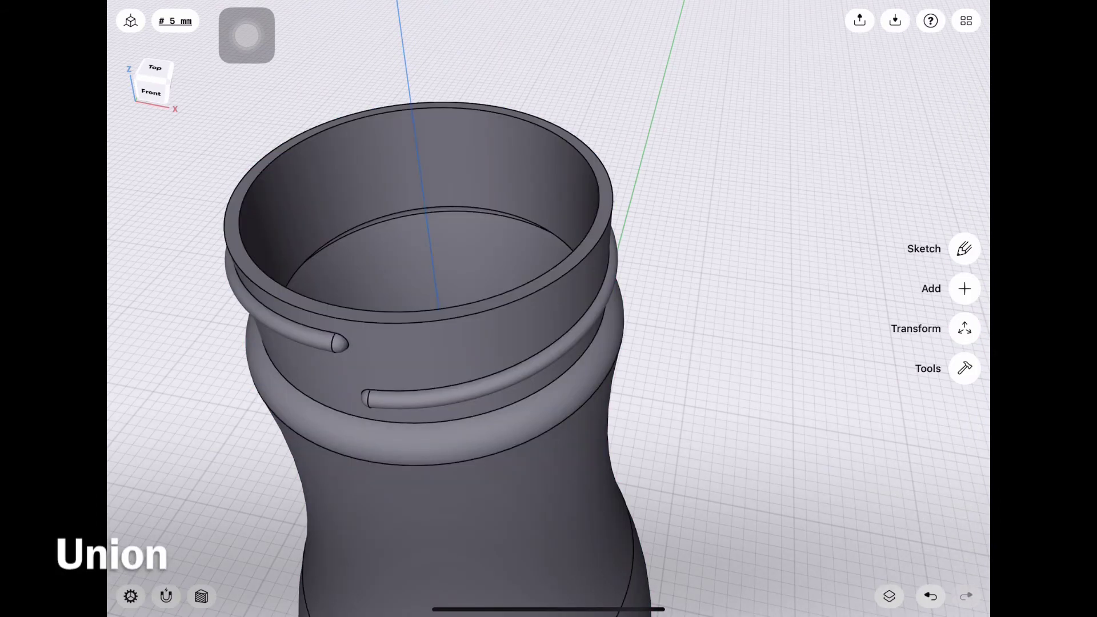
{"action": "left_click_drag", "start_coordinate": [742, 286], "coordinate": [754, 343]}
{"action": "left_click_drag", "start_coordinate": [491, 343], "coordinate": [514, 285]}
{"action": "scroll", "coordinate": [491, 309], "scroll_direction": "down", "scroll_amount": 3}
{"action": "scroll", "coordinate": [491, 308], "scroll_direction": "down", "scroll_amount": 2}
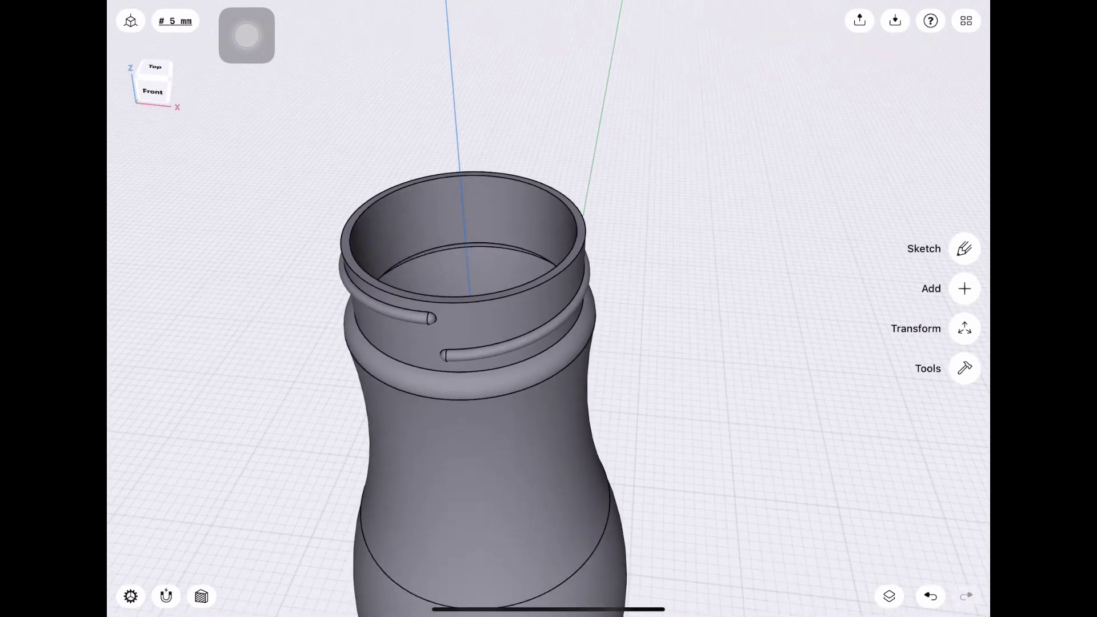
{"action": "left_click_drag", "start_coordinate": [629, 285], "coordinate": [514, 297]}
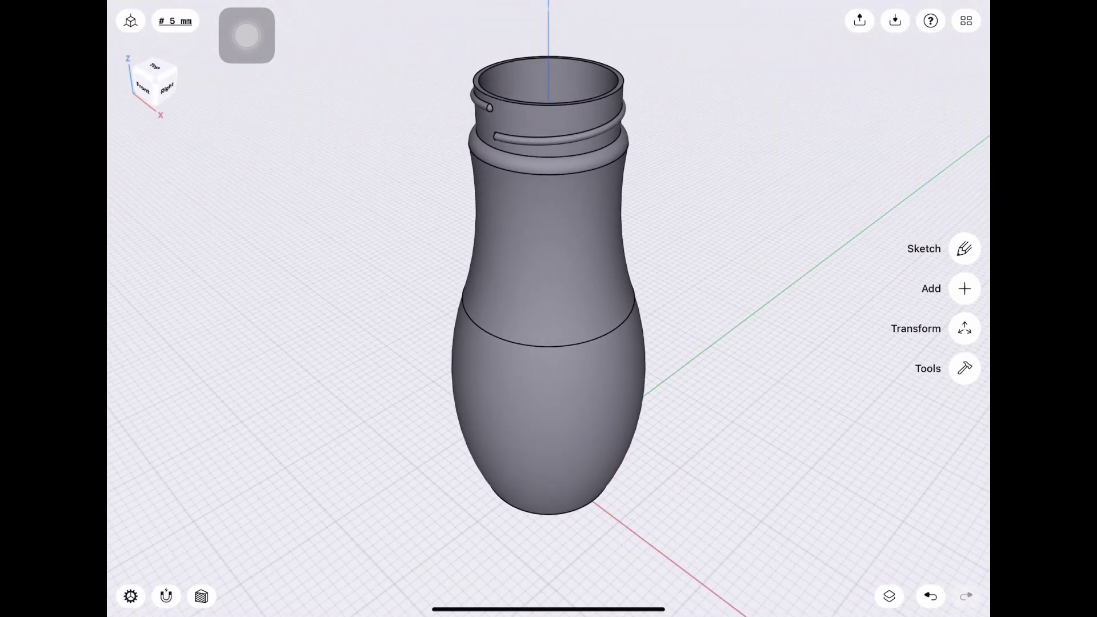
{"action": "left_click", "coordinate": [143, 89]}
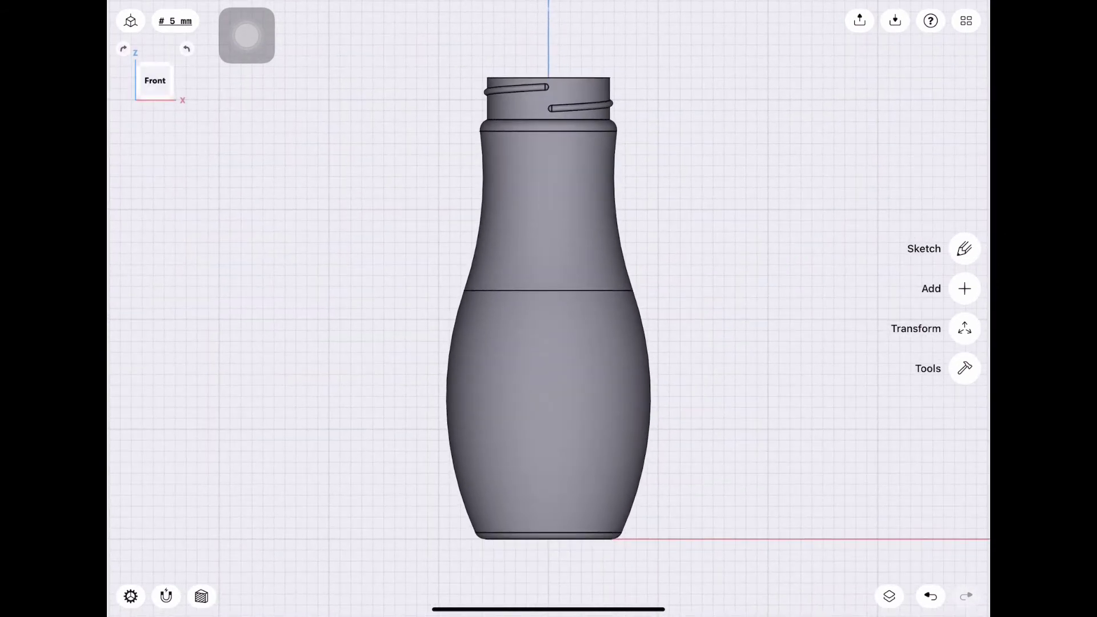
{"action": "left_click_drag", "start_coordinate": [155, 80], "coordinate": [163, 85]}
{"action": "left_click", "coordinate": [163, 87]}
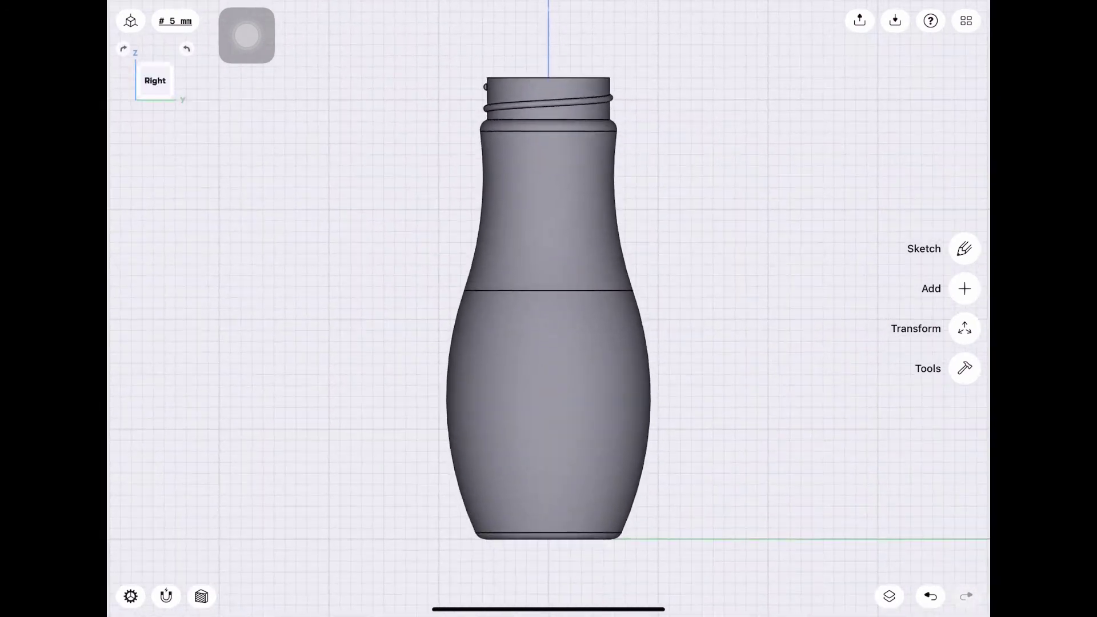
{"action": "left_click", "coordinate": [201, 596]}
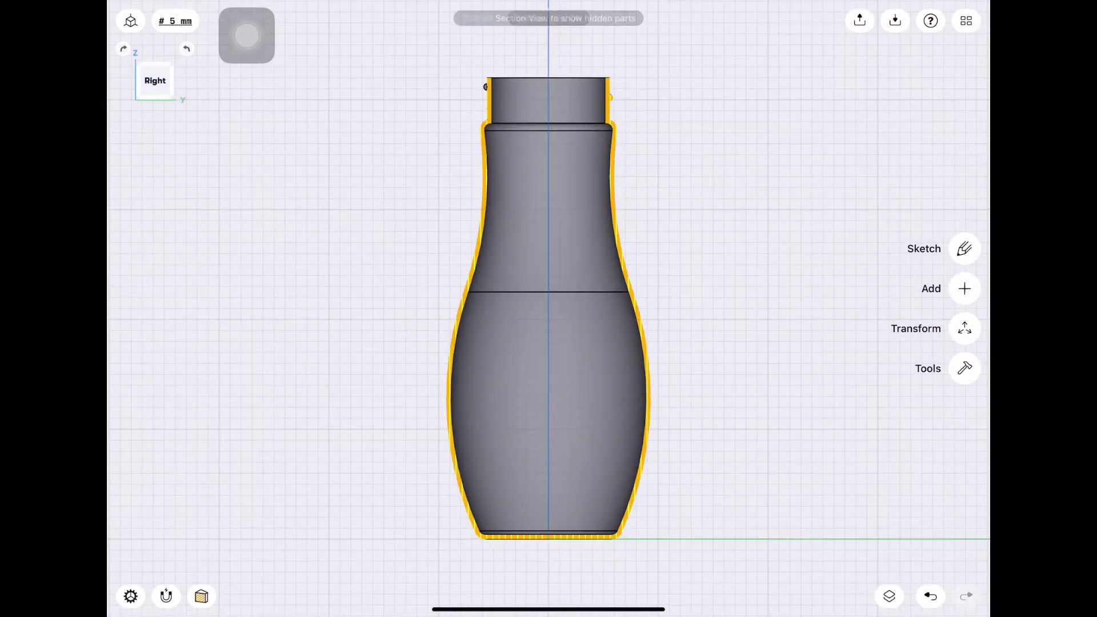
{"action": "scroll", "coordinate": [571, 114], "scroll_direction": "up", "scroll_amount": 10}
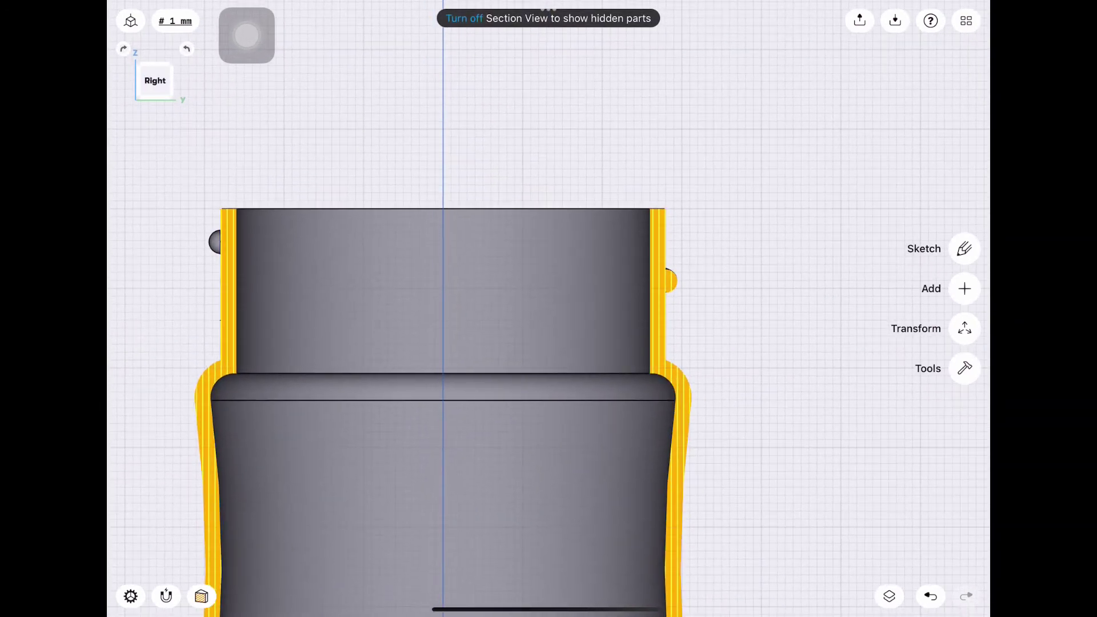
{"action": "left_click", "coordinate": [889, 596]}
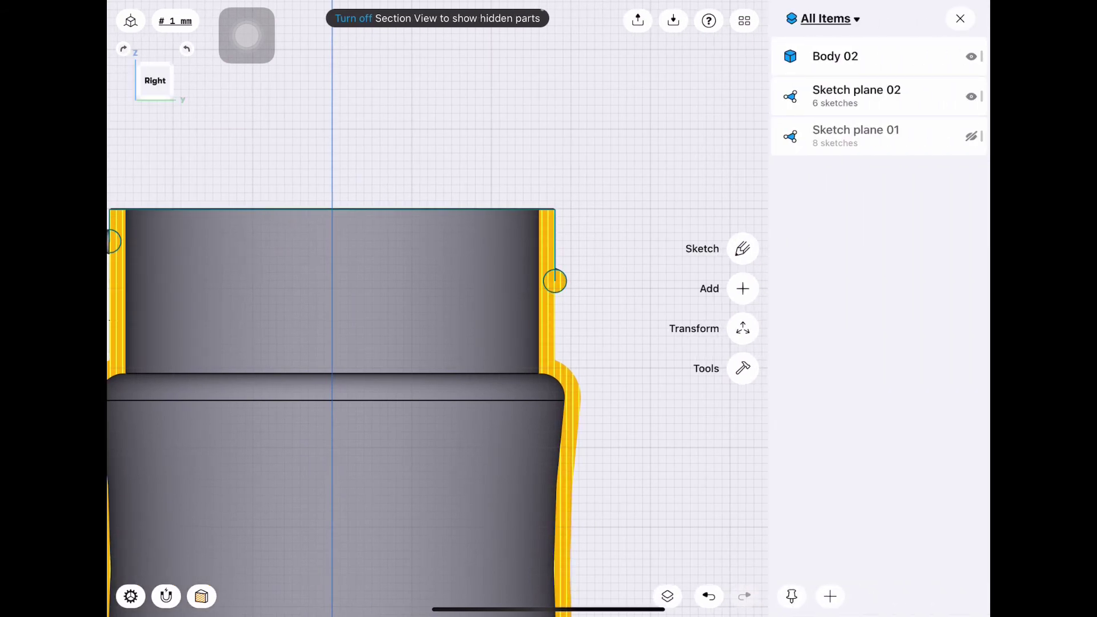
{"action": "left_click", "coordinate": [959, 19]}
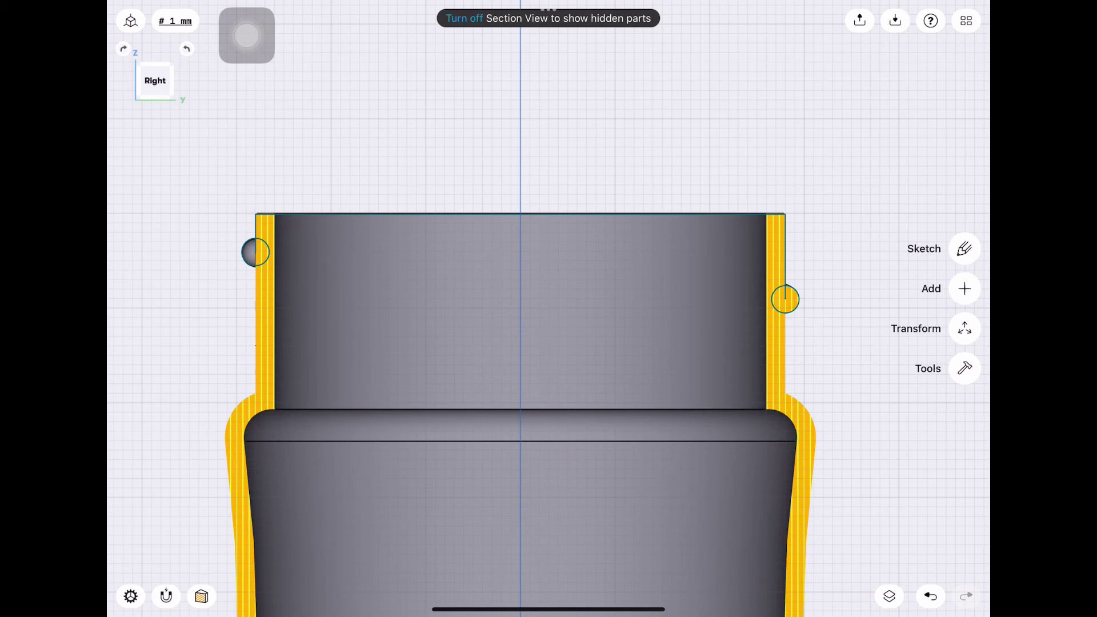
{"action": "left_click", "coordinate": [201, 596]}
{"action": "left_click", "coordinate": [130, 21]}
{"action": "left_click", "coordinate": [888, 596]}
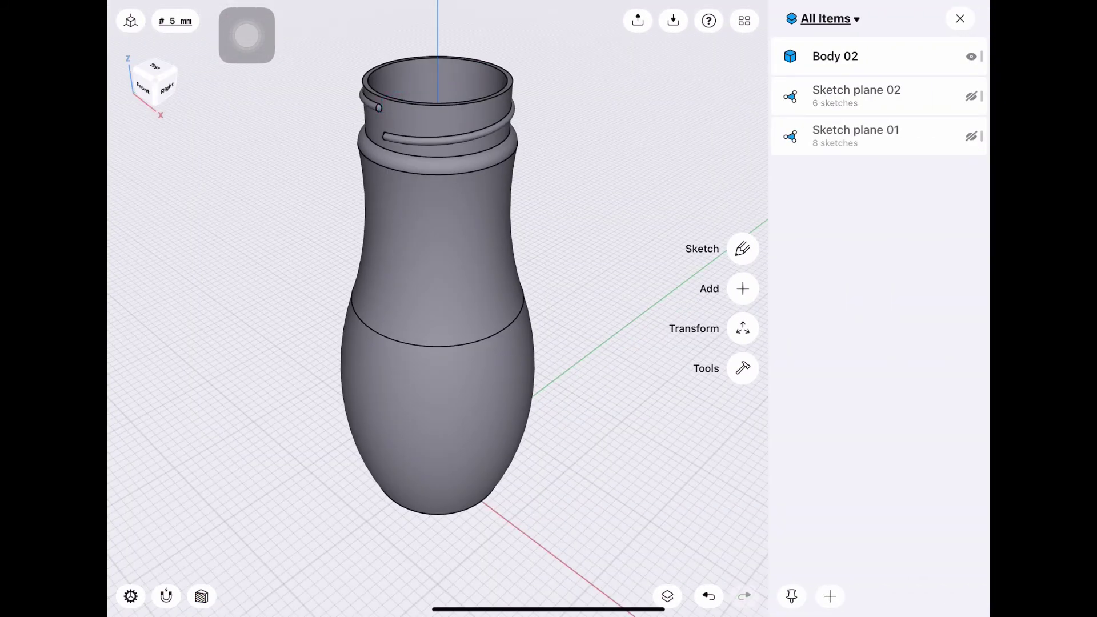
{"action": "left_click", "coordinate": [959, 19]}
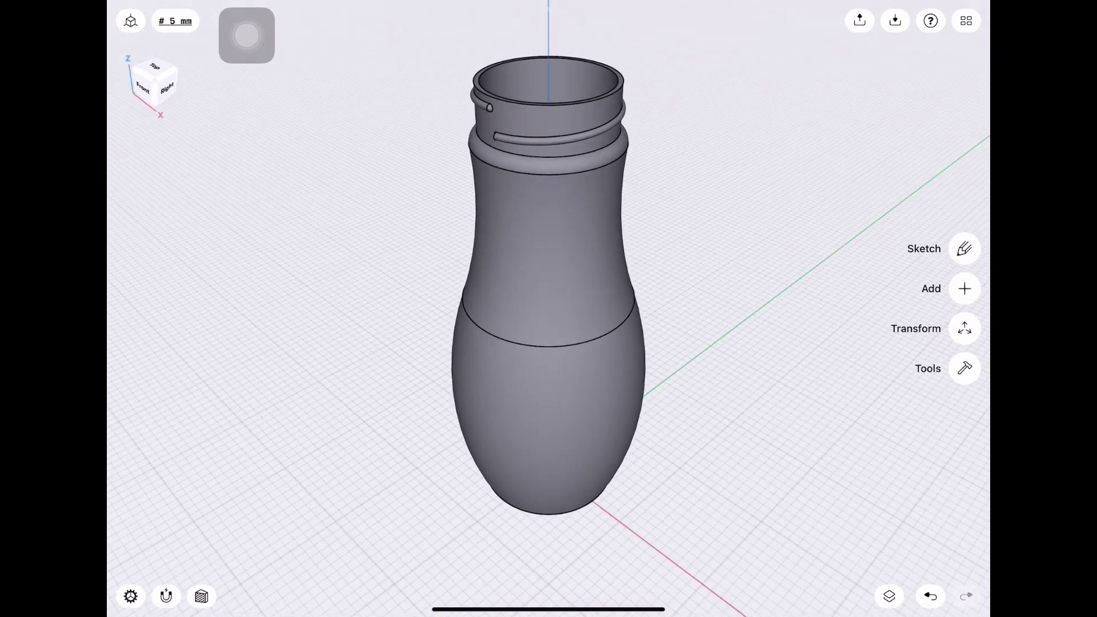
- Apply colour 03AC03 green with opacity 80% to the bottle
{"action": "left_click", "coordinate": [964, 367]}
{"action": "left_click", "coordinate": [960, 556]}
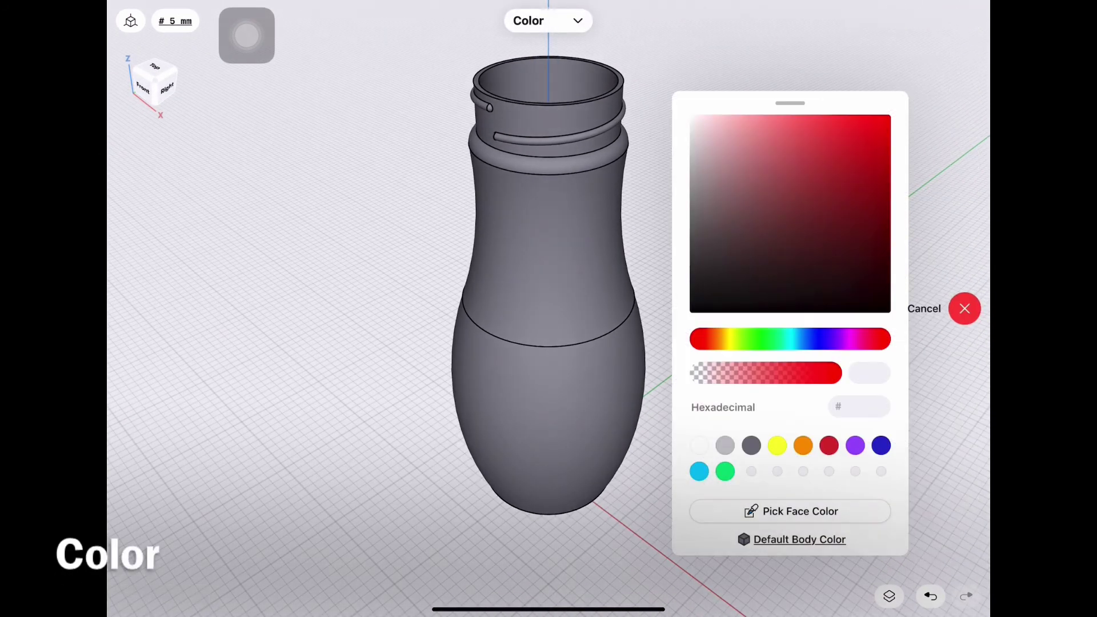
{"action": "left_click_drag", "start_coordinate": [820, 339], "coordinate": [764, 339]}
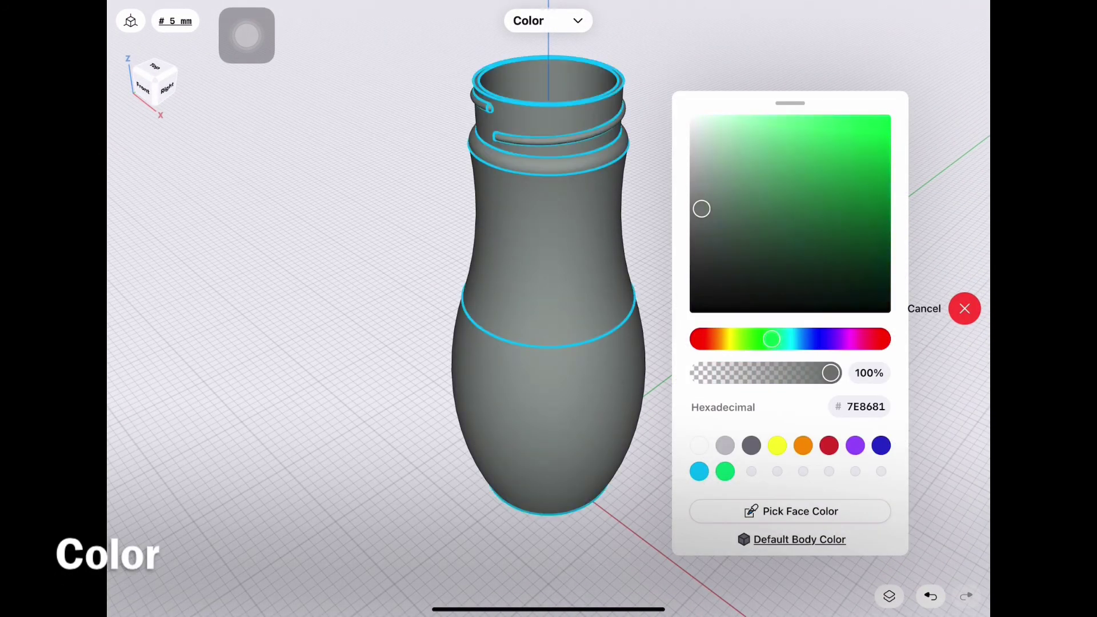
{"action": "mouse_move", "coordinate": [701, 208]}
{"action": "left_mouse_down"}
{"action": "mouse_move", "coordinate": [889, 152]}
{"action": "mouse_move", "coordinate": [886, 179]}
{"action": "left_mouse_up"}
{"action": "left_click_drag", "start_coordinate": [831, 373], "coordinate": [807, 373]}
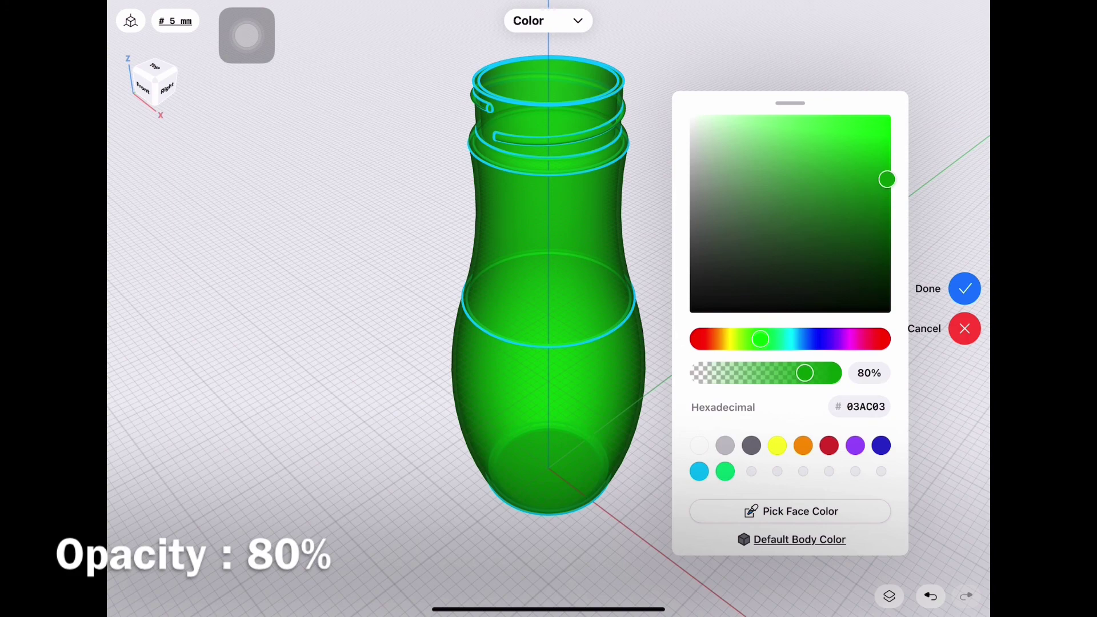
{"action": "left_click", "coordinate": [964, 289]}
- Orbit around the translucent bottle and snap to the front view
{"action": "mouse_move", "coordinate": [742, 457]}
{"action": "left_mouse_down"}
{"action": "mouse_move", "coordinate": [731, 240]}
{"action": "mouse_move", "coordinate": [742, 286]}
{"action": "mouse_move", "coordinate": [742, 445]}
{"action": "left_mouse_up"}
{"action": "mouse_move", "coordinate": [742, 399]}
{"action": "left_mouse_down"}
{"action": "mouse_move", "coordinate": [788, 526]}
{"action": "mouse_move", "coordinate": [800, 434]}
{"action": "mouse_move", "coordinate": [760, 320]}
{"action": "mouse_move", "coordinate": [760, 411]}
{"action": "mouse_move", "coordinate": [754, 388]}
{"action": "left_mouse_up"}
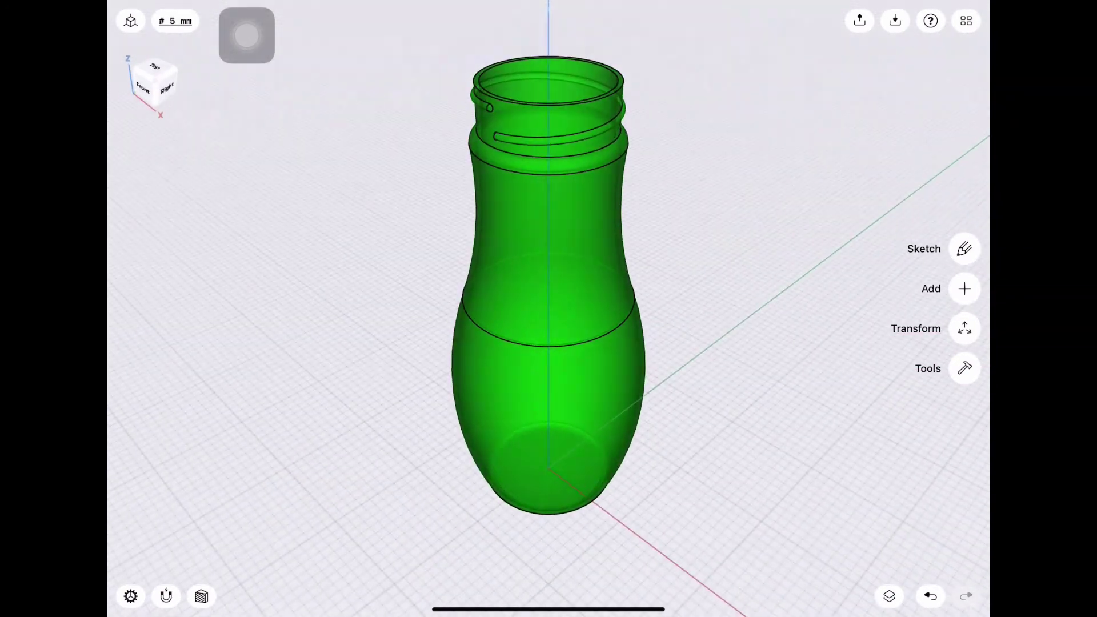
{"action": "left_click", "coordinate": [156, 91]}
{"action": "left_click", "coordinate": [156, 81]}
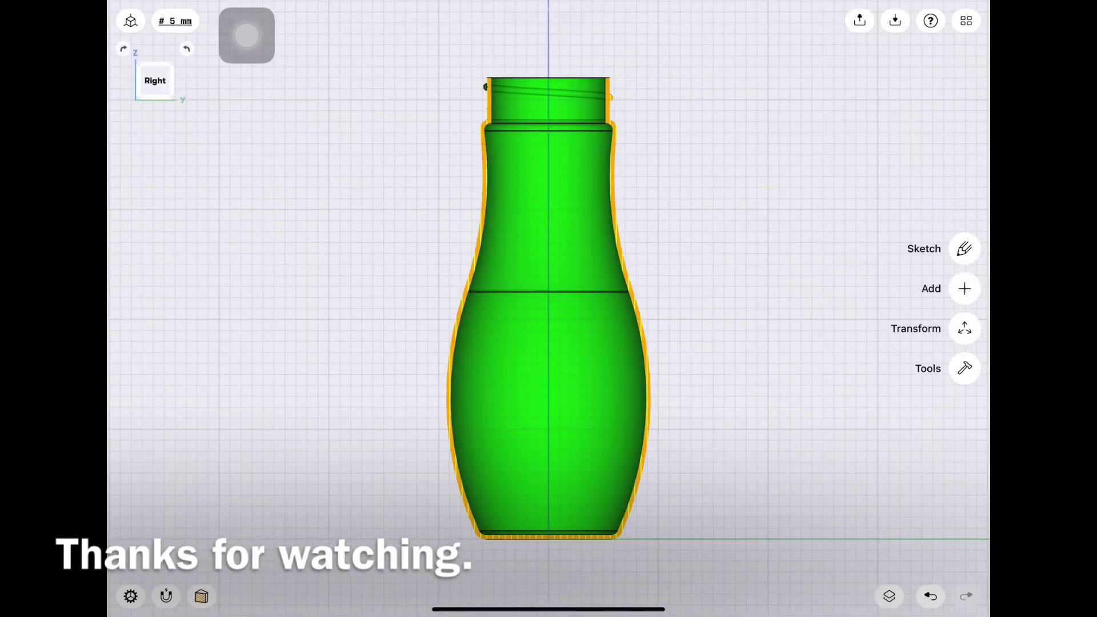
{"action": "left_click", "coordinate": [154, 80]}
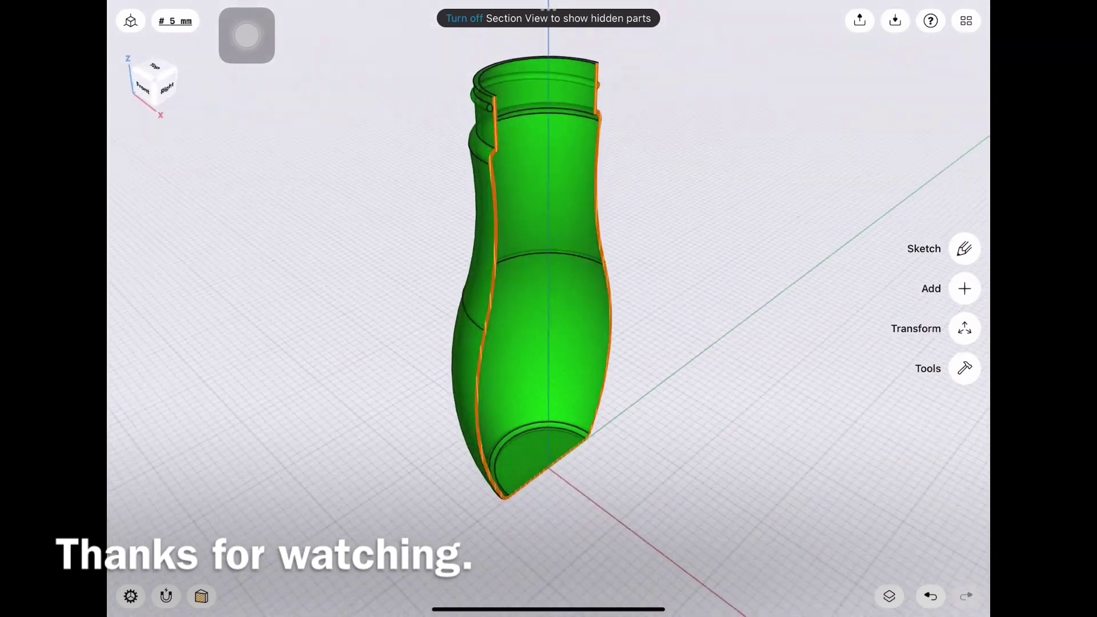
{"action": "left_click", "coordinate": [154, 67]}
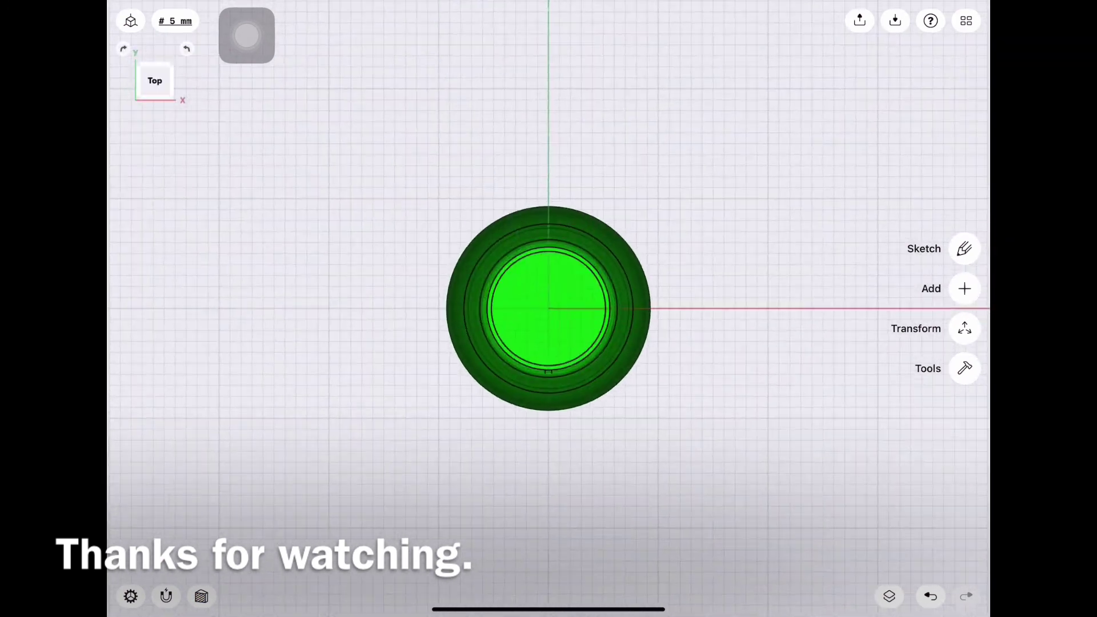